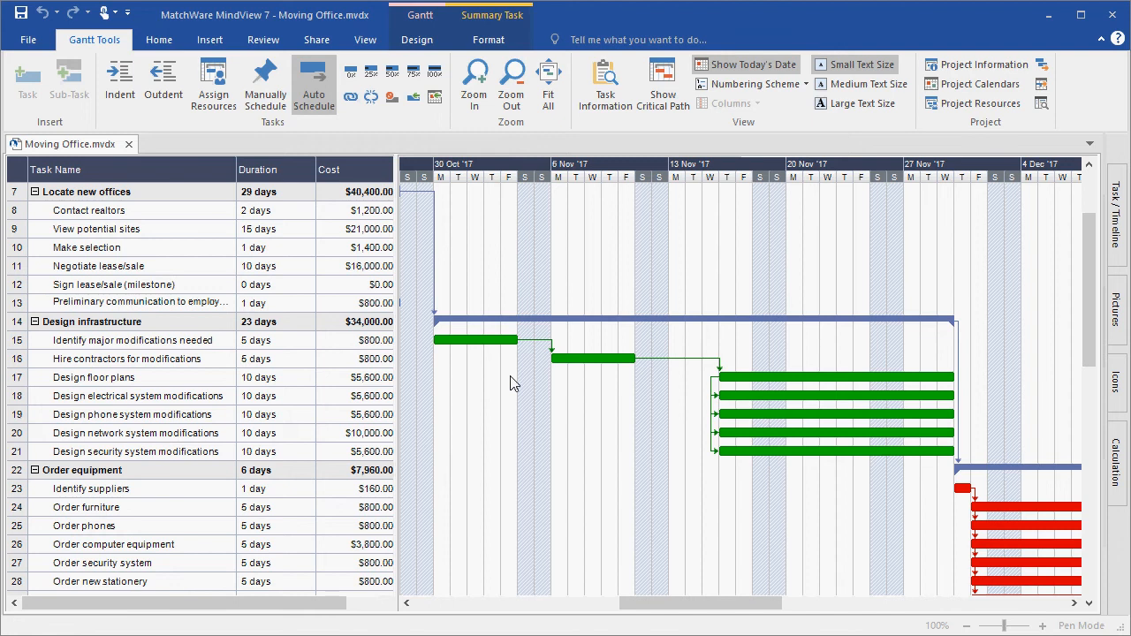
# Create a project baseline named "Initial plan" for the Moving Office project.
pyautogui.click(1043, 65)
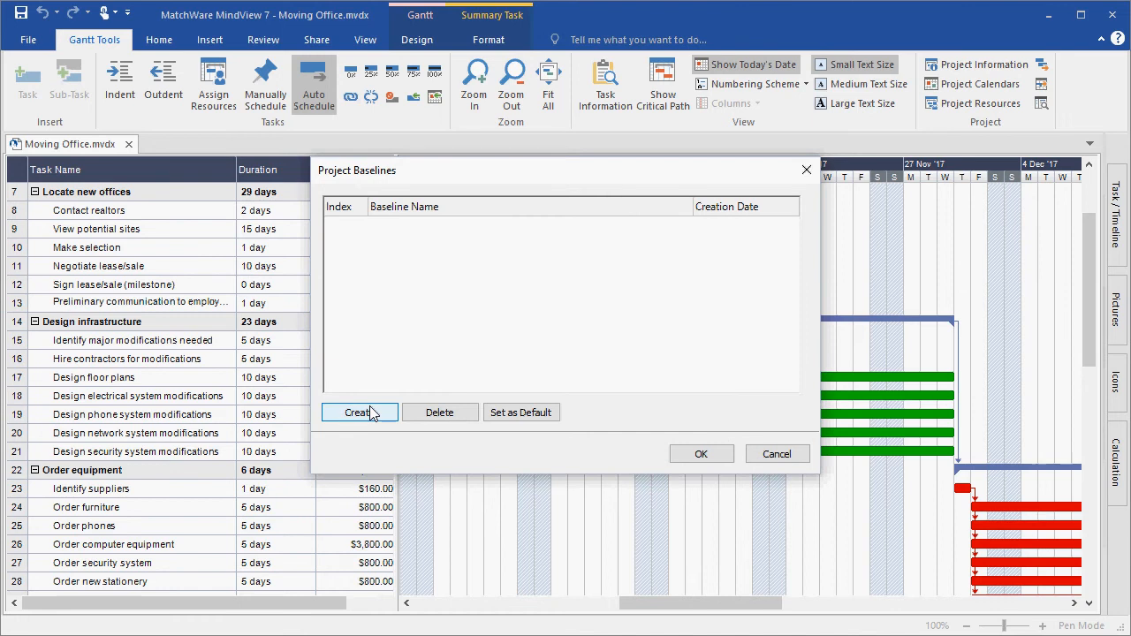
pyautogui.click(371, 412)
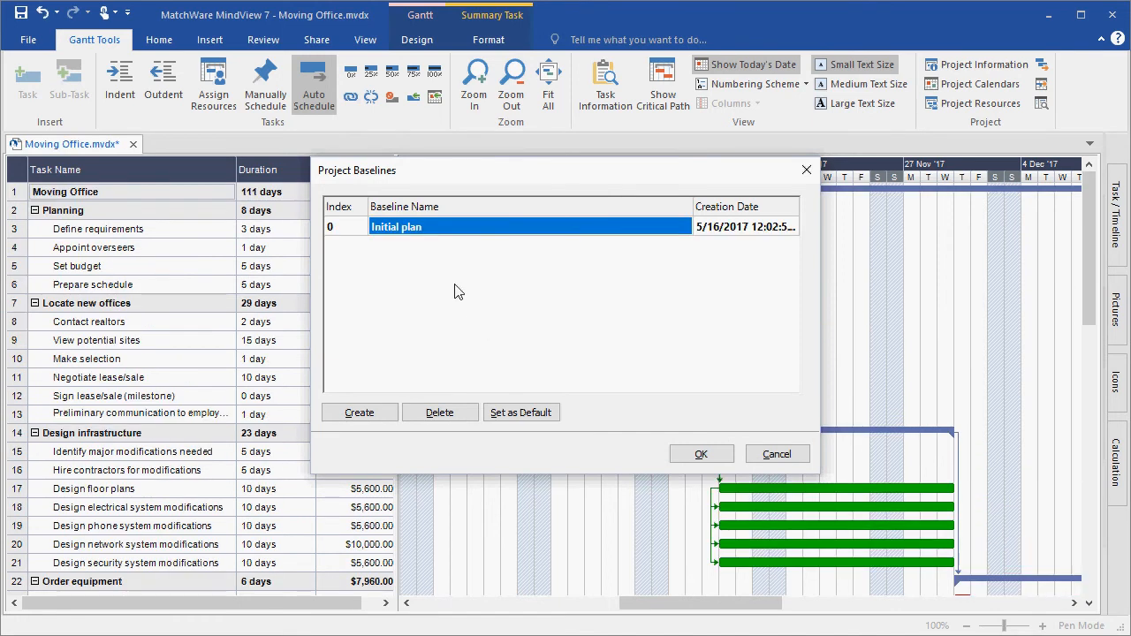
pyautogui.click(682, 456)
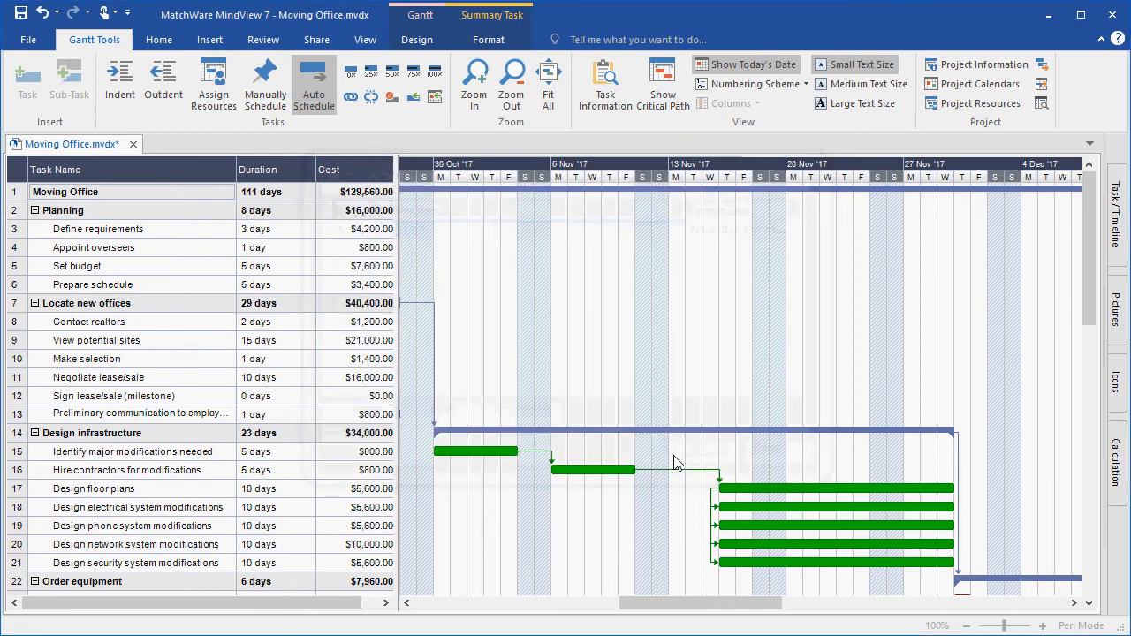
# Set the duration of the "Identify major modifications needed" task to 7 days.
pyautogui.click(303, 458)
pyautogui.click(306, 458)
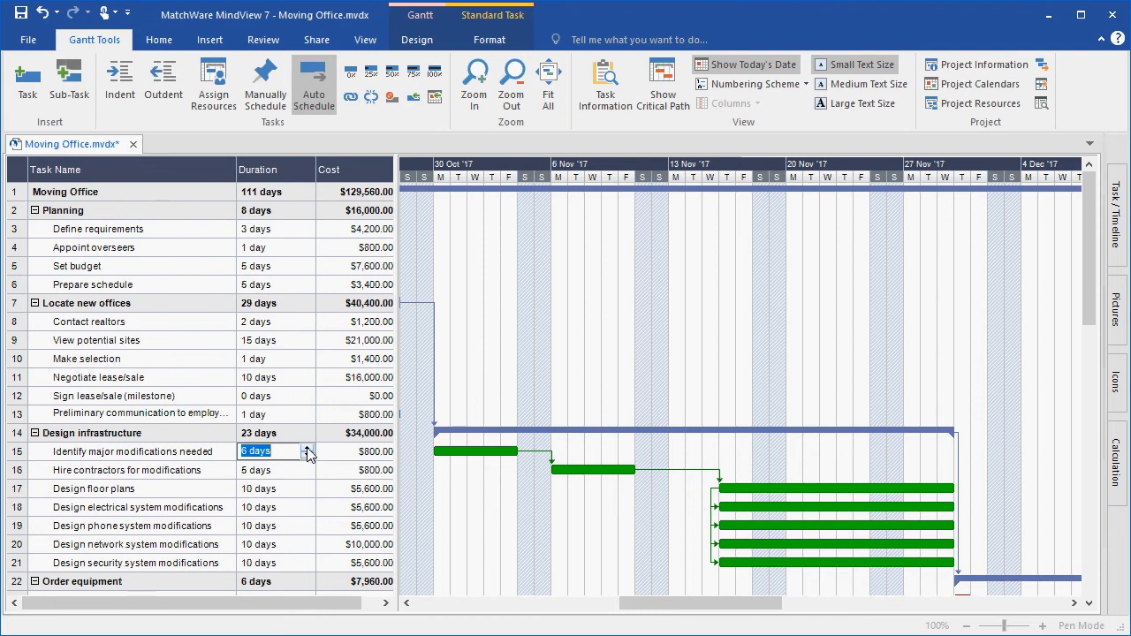
pyautogui.doubleClick(306, 448)
# Set the duration of the "Hire contractors for modifications" task to 6 days.
pyautogui.click(305, 476)
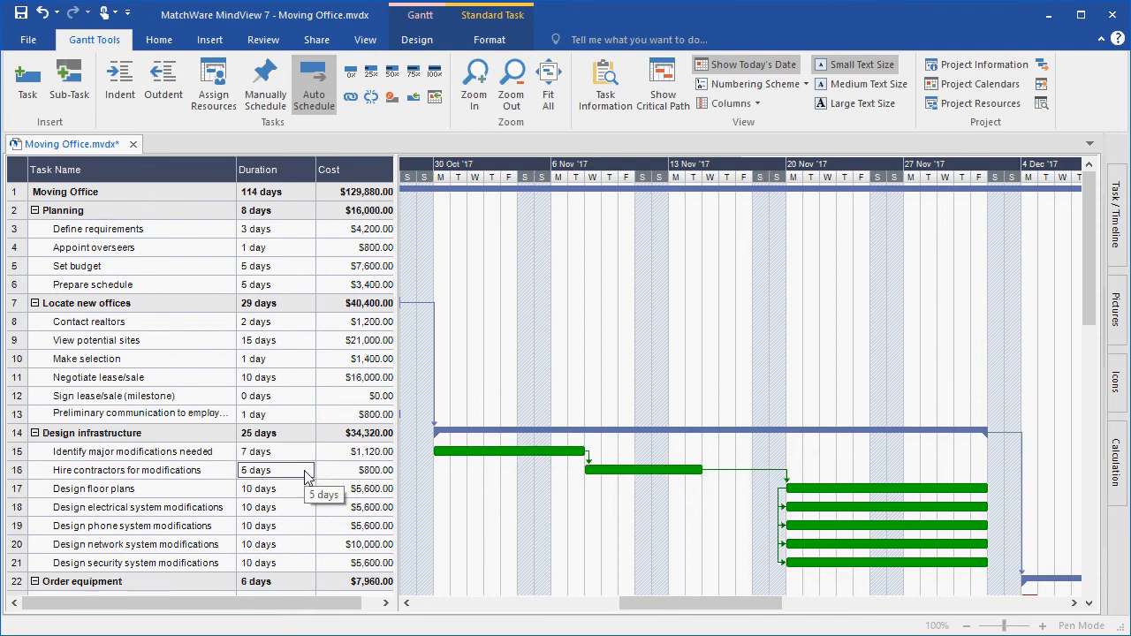
pyautogui.click(305, 476)
pyautogui.click(307, 469)
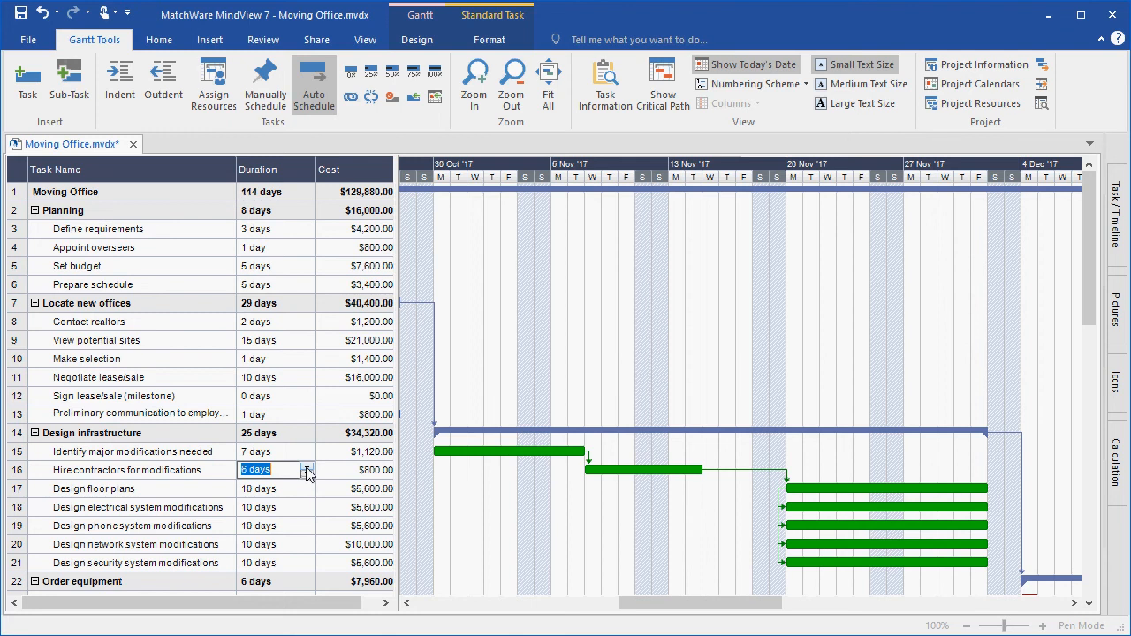
# Set the duration of the "Design floor plans" task to 13 days.
pyautogui.click(309, 491)
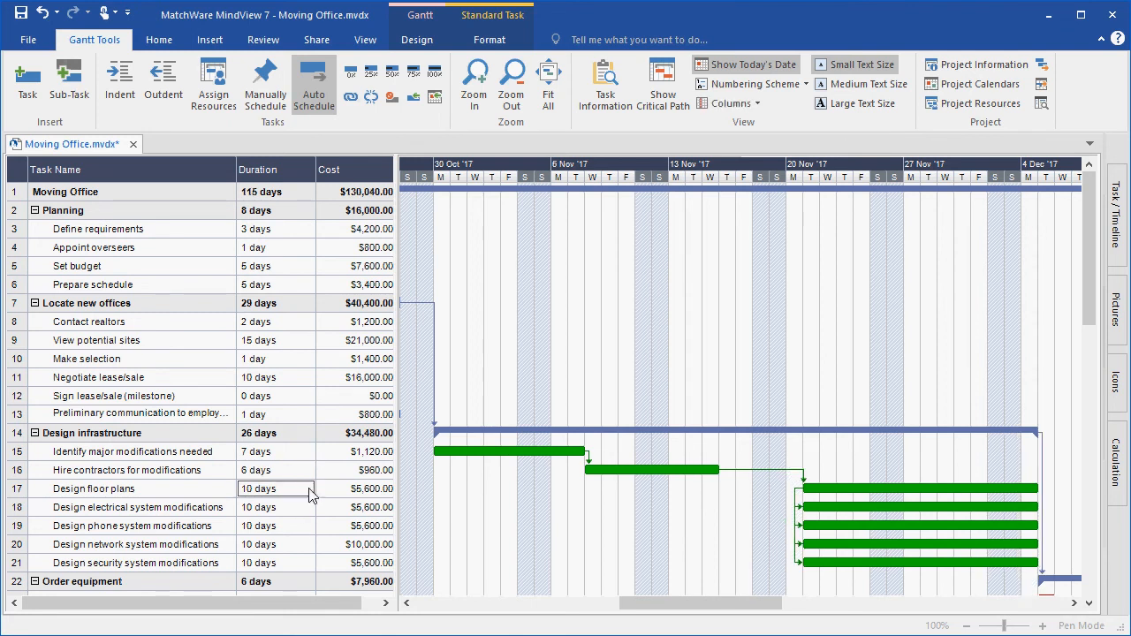
pyautogui.click(308, 491)
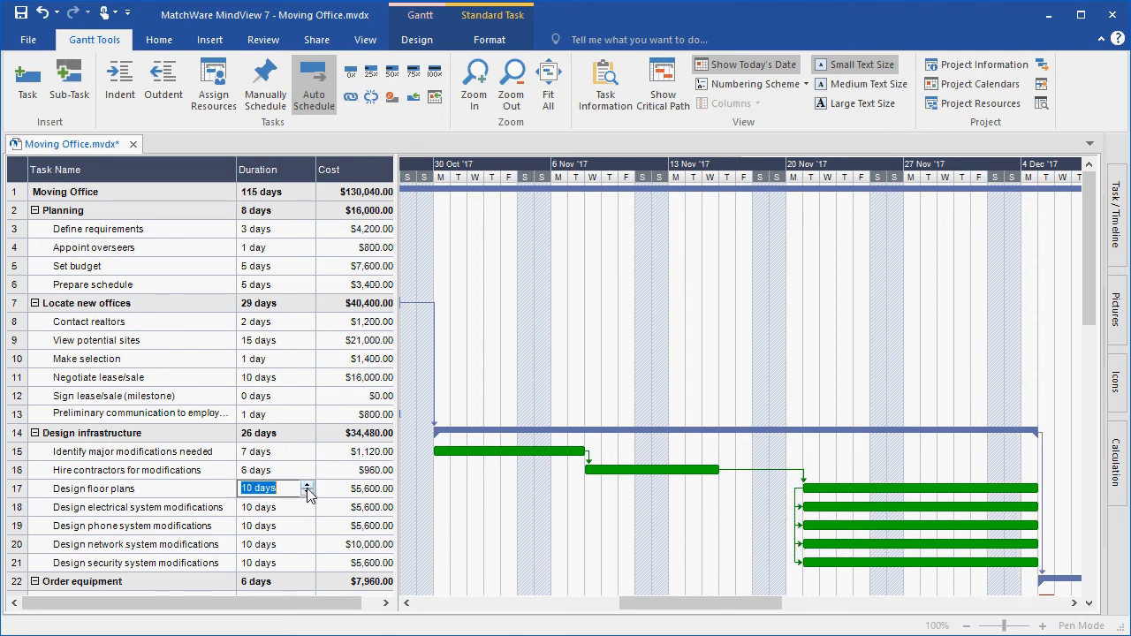
pyautogui.click(307, 486)
pyautogui.click(308, 486)
pyautogui.click(308, 486)
pyautogui.click(477, 525)
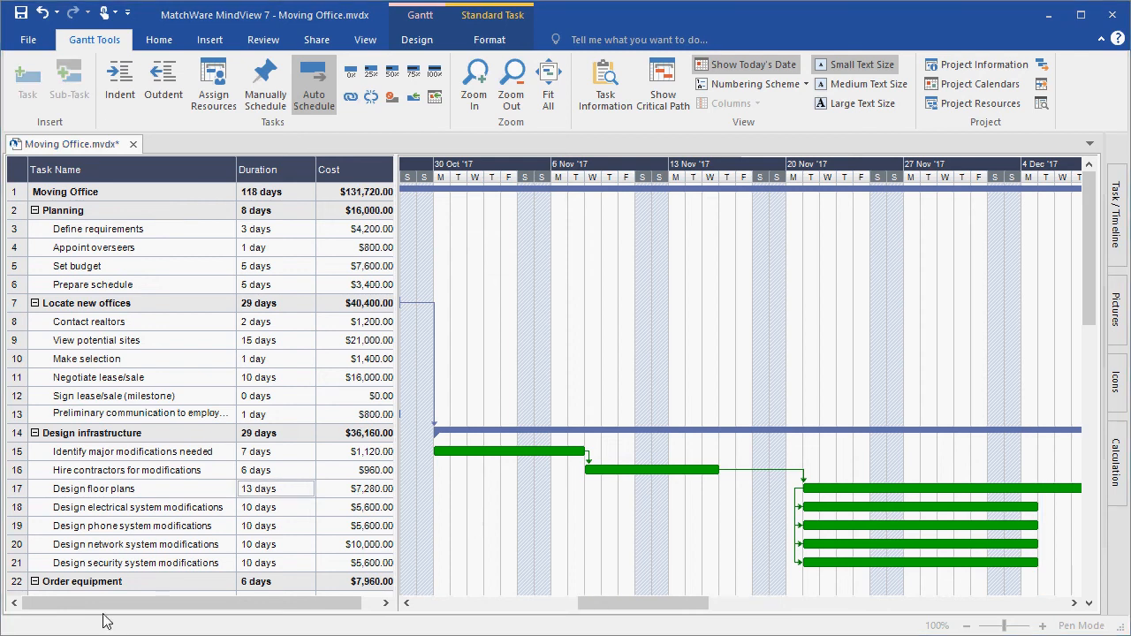
# Show the "Initial plan" baseline beneath the task bars in the Gantt chart.
pyautogui.click(419, 43)
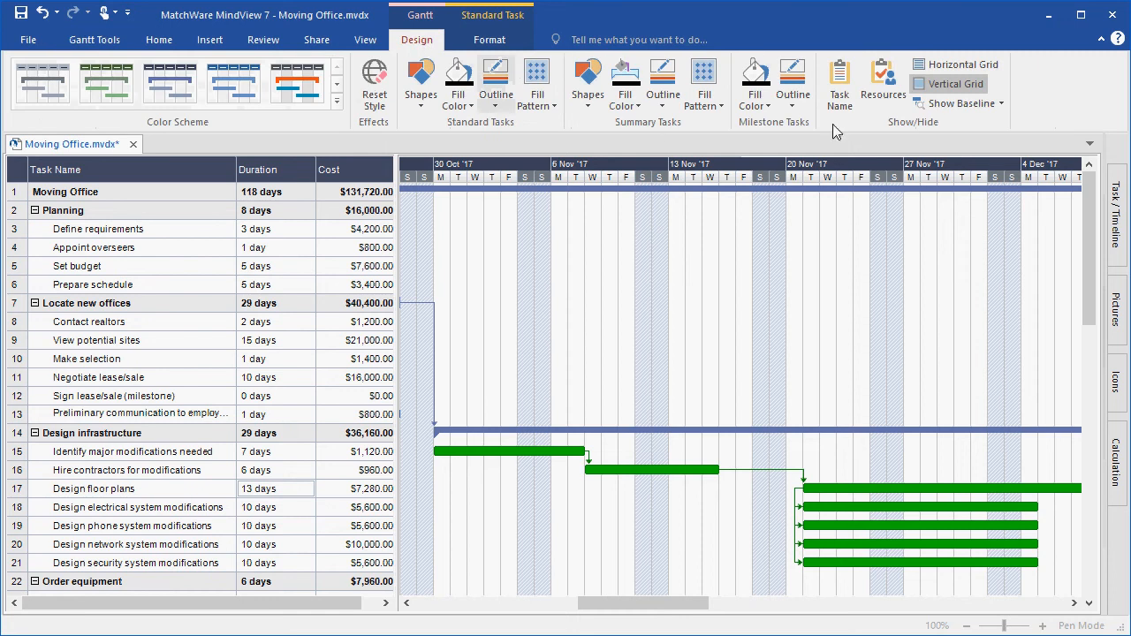
pyautogui.click(992, 107)
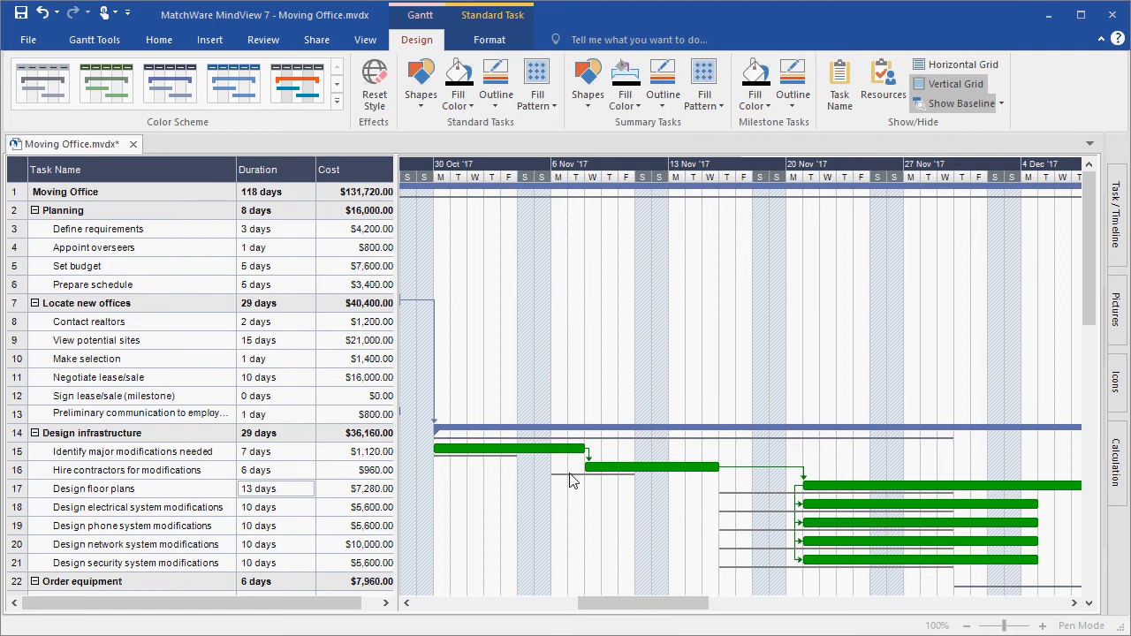
pyautogui.moveTo(570, 481)
# Widen the task table area and add the Baseline Cost column.
pyautogui.moveTo(395, 358); pyautogui.dragTo(517, 353)
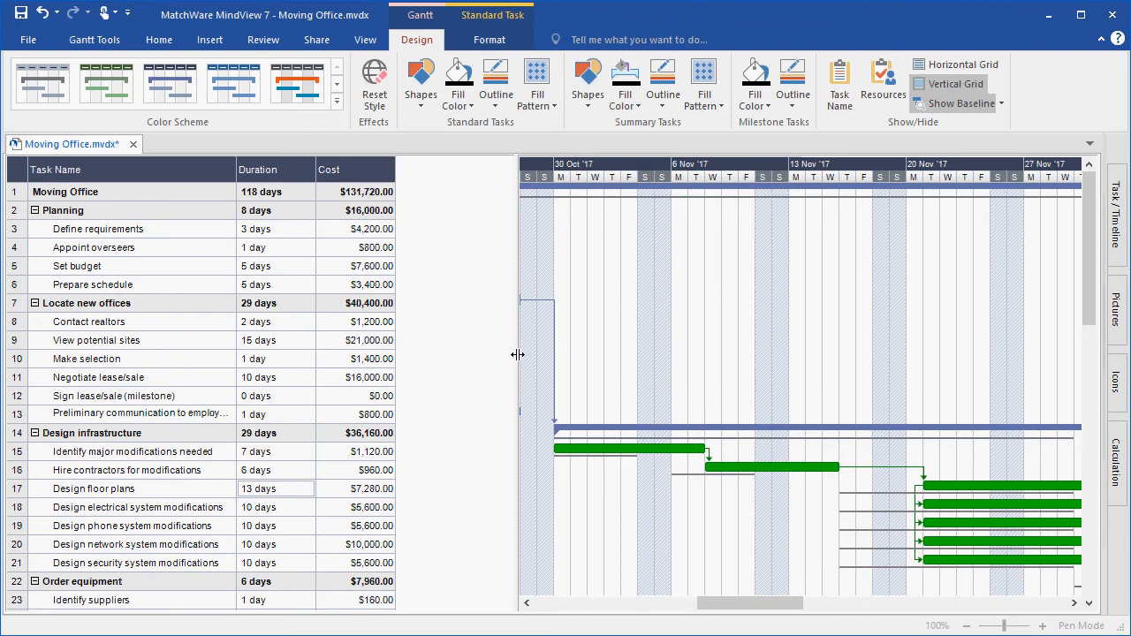
pyautogui.rightClick(446, 189)
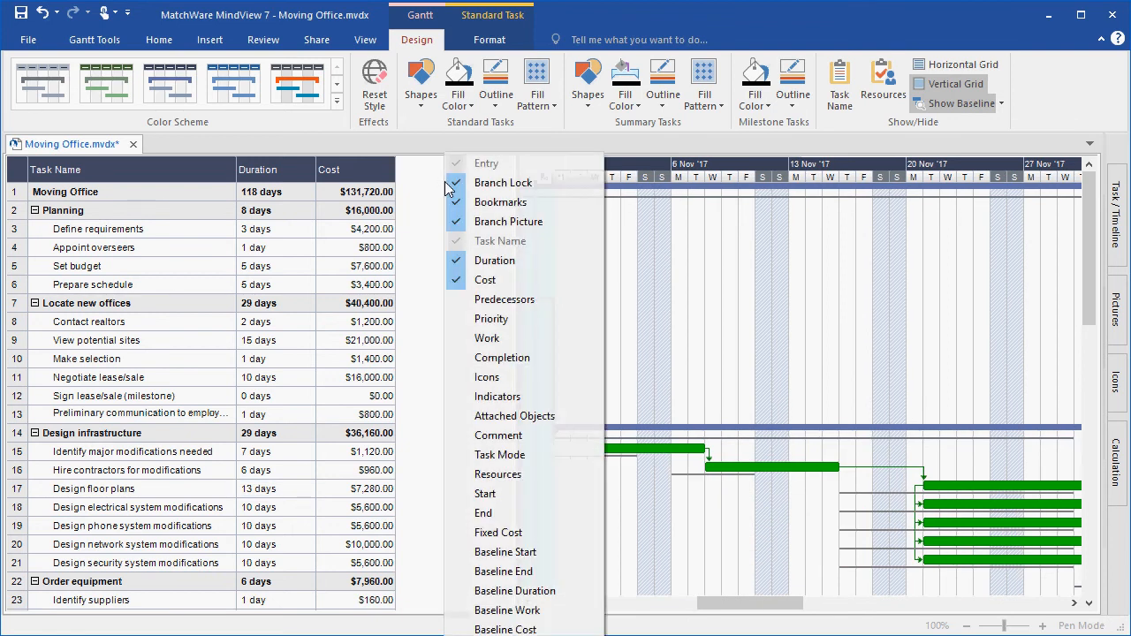
pyautogui.click(530, 629)
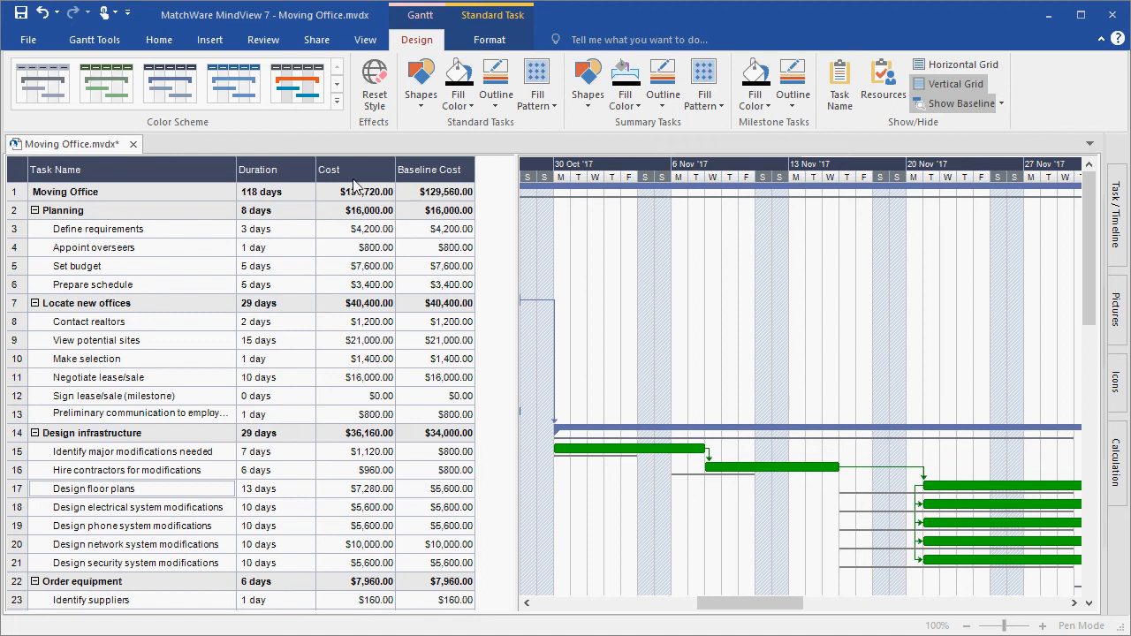
# Create a second project baseline named "Revised project schedule".
pyautogui.click(103, 46)
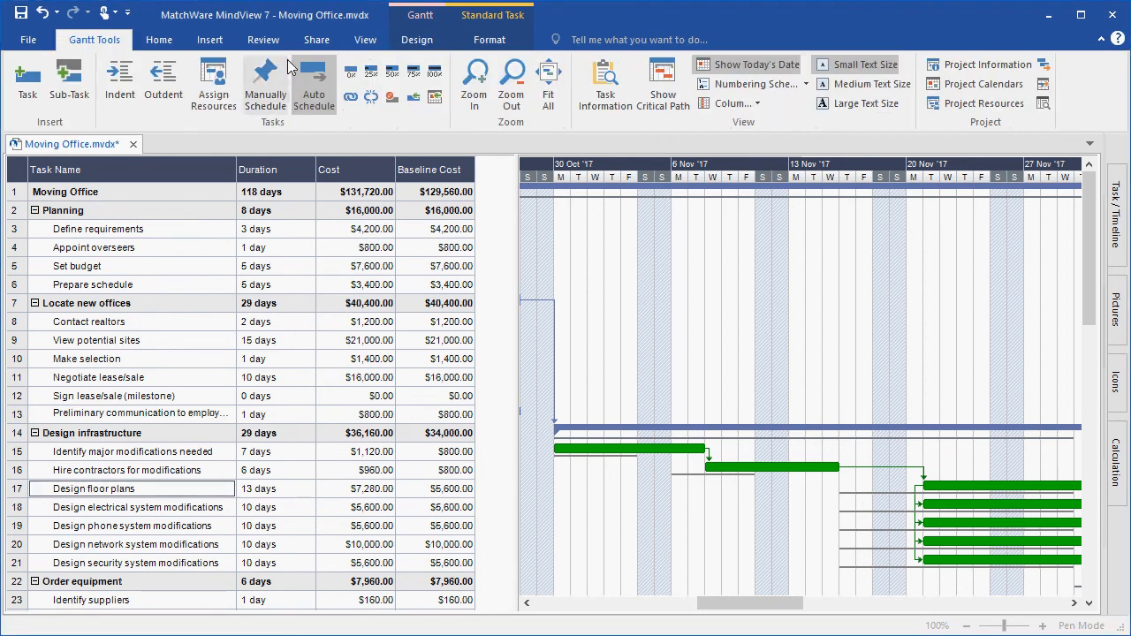
pyautogui.click(1049, 62)
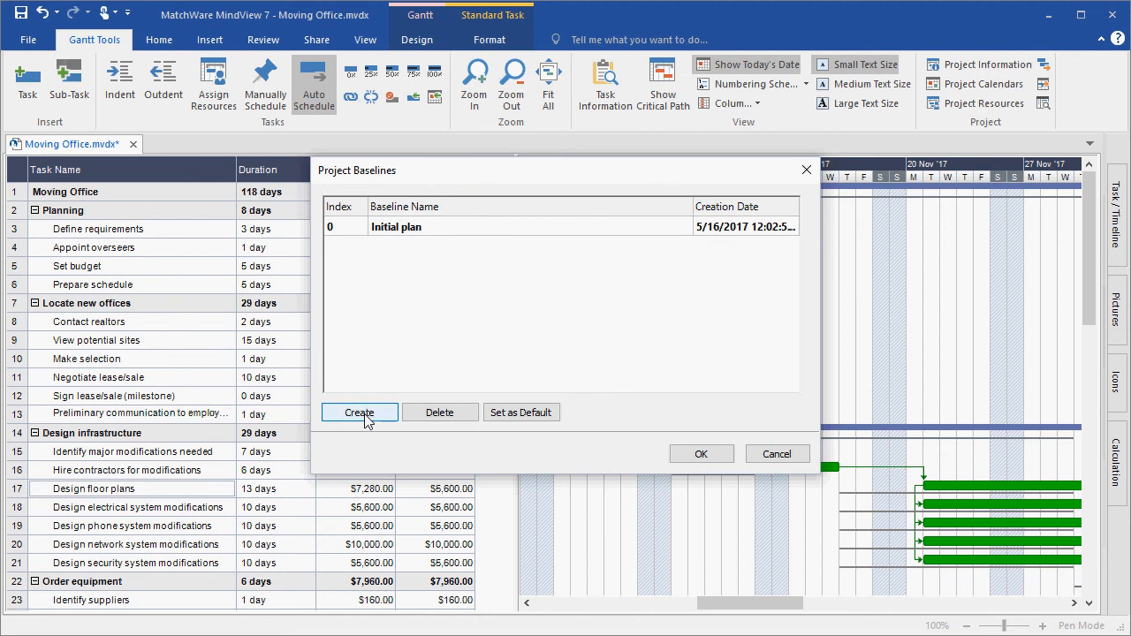
pyautogui.click(365, 417)
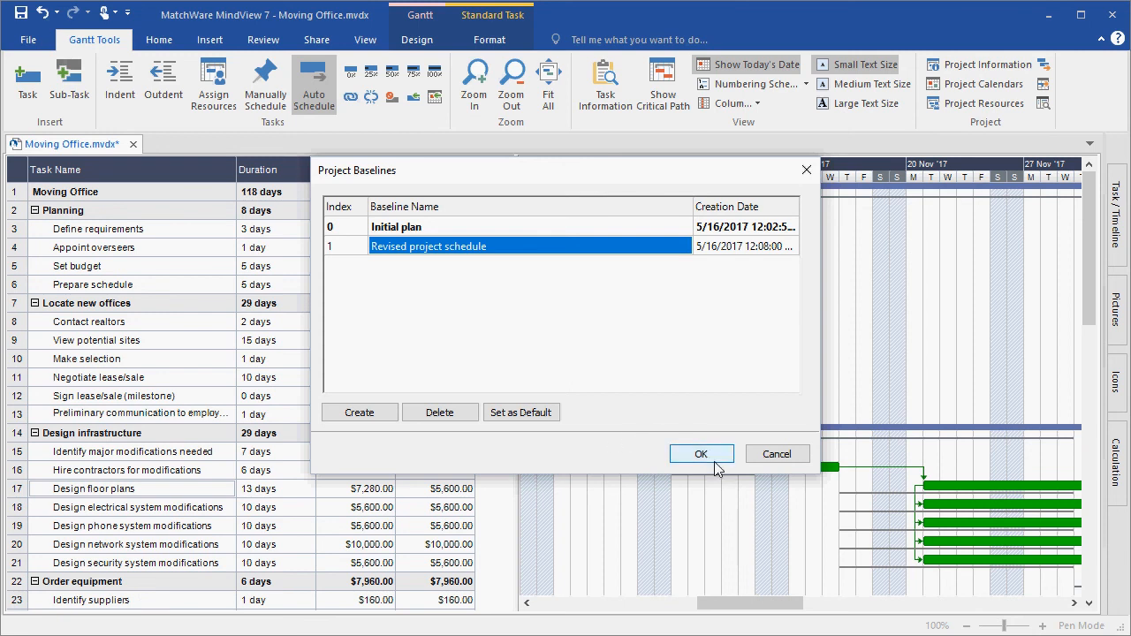
pyautogui.click(701, 454)
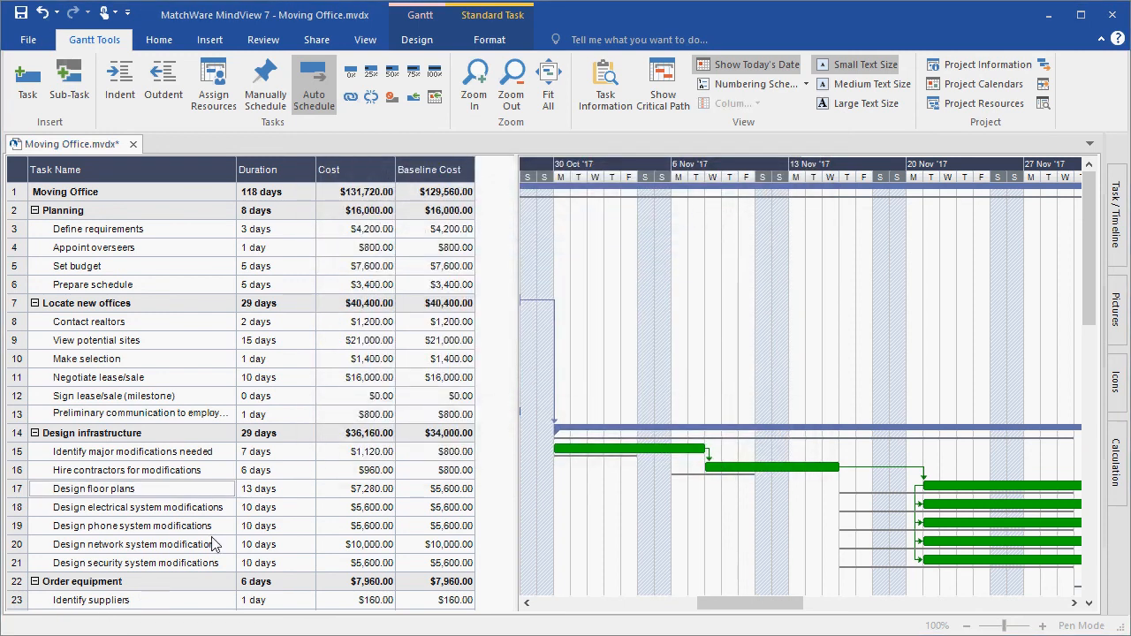
# Switch the baseline shown in the Gantt chart to "Revised project schedule".
pyautogui.click(417, 40)
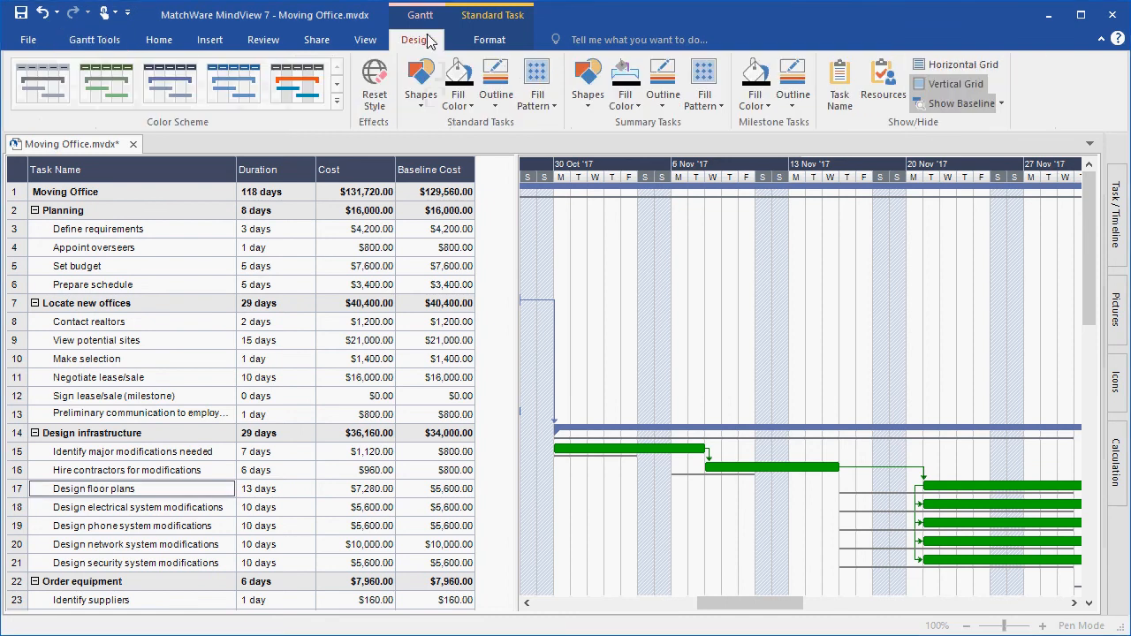
pyautogui.click(1001, 105)
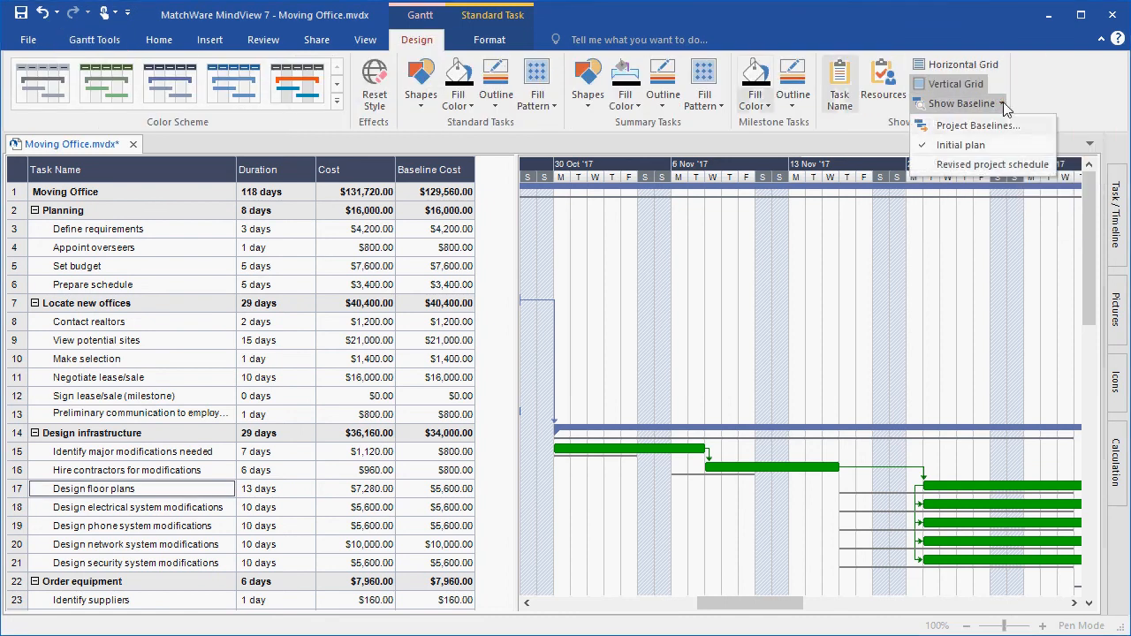
pyautogui.click(985, 166)
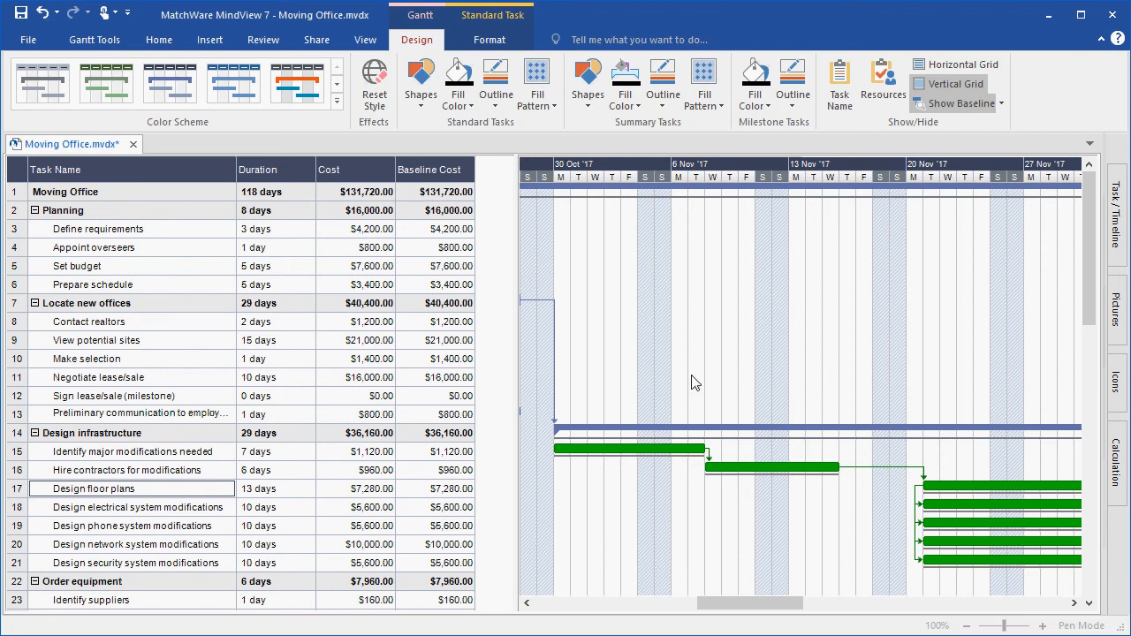
# Set the duration of the "Hire contractors for modifications" task to 8 days.
pyautogui.click(301, 472)
pyautogui.click(301, 472)
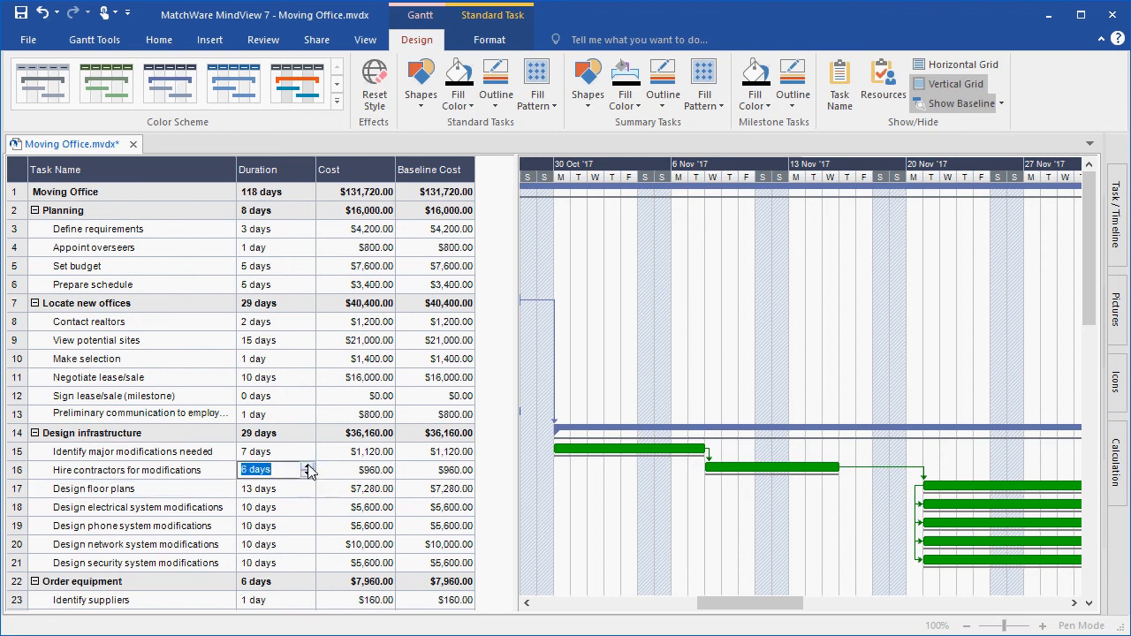
pyautogui.click(307, 467)
pyautogui.click(307, 467)
pyautogui.click(598, 496)
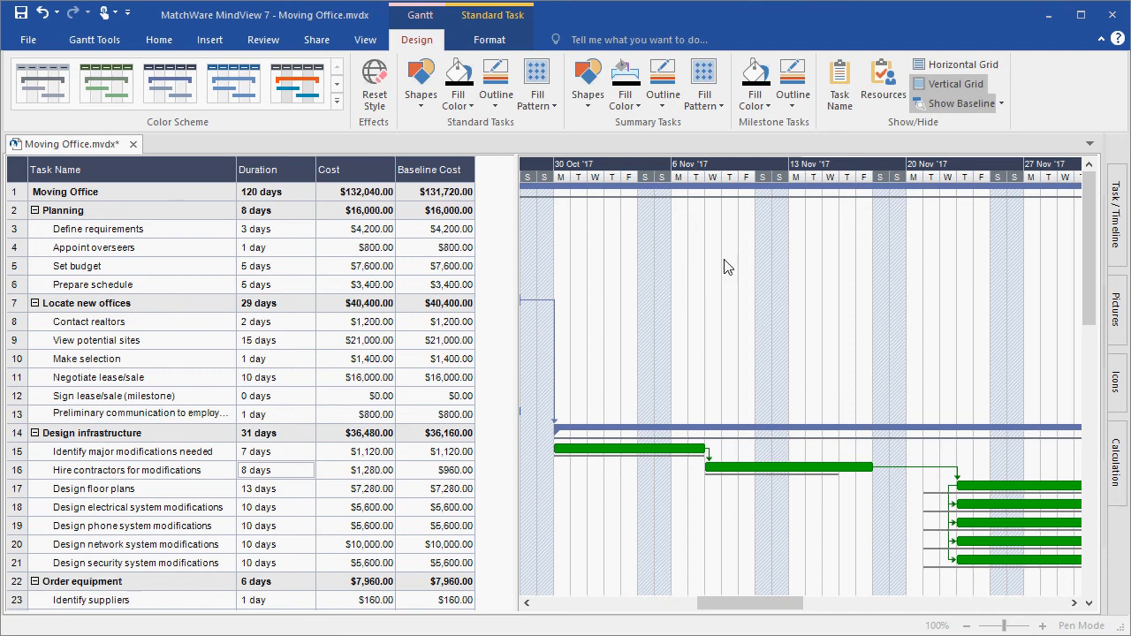
# Export the project reports and open the baseline report by resource in the browser.
pyautogui.click(1002, 104)
pyautogui.click(34, 45)
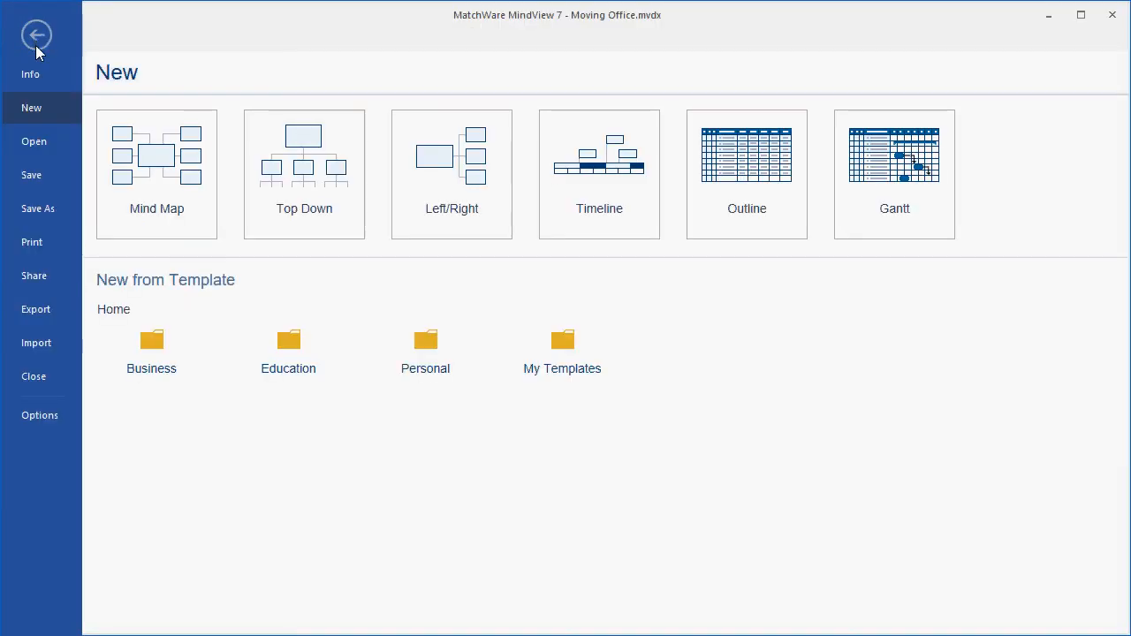
pyautogui.click(36, 311)
pyautogui.click(244, 404)
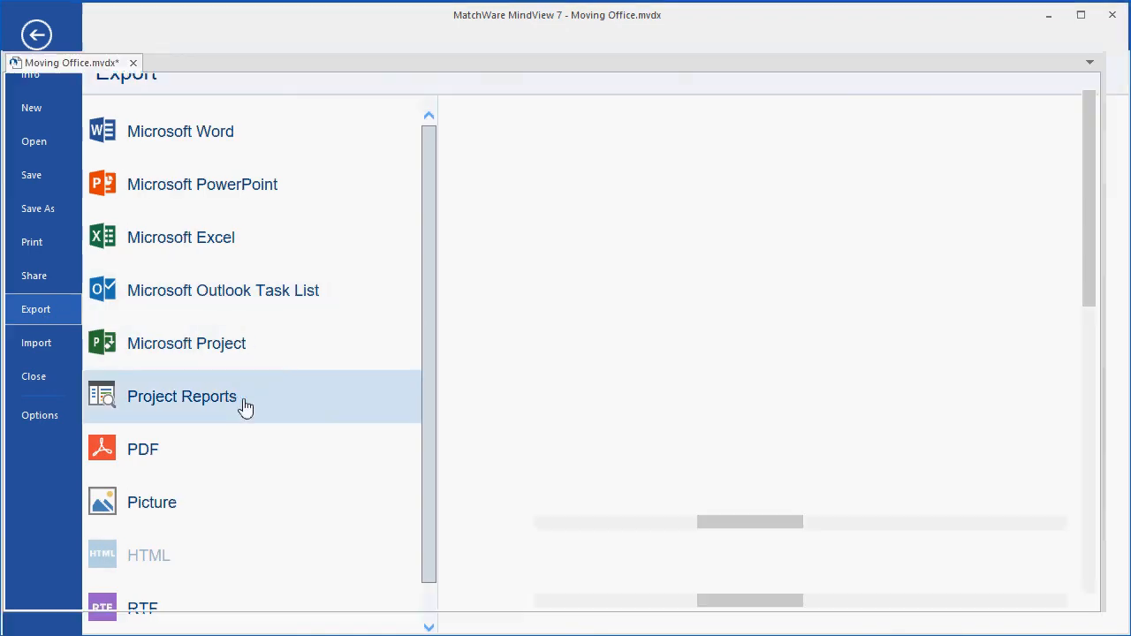
pyautogui.click(640, 350)
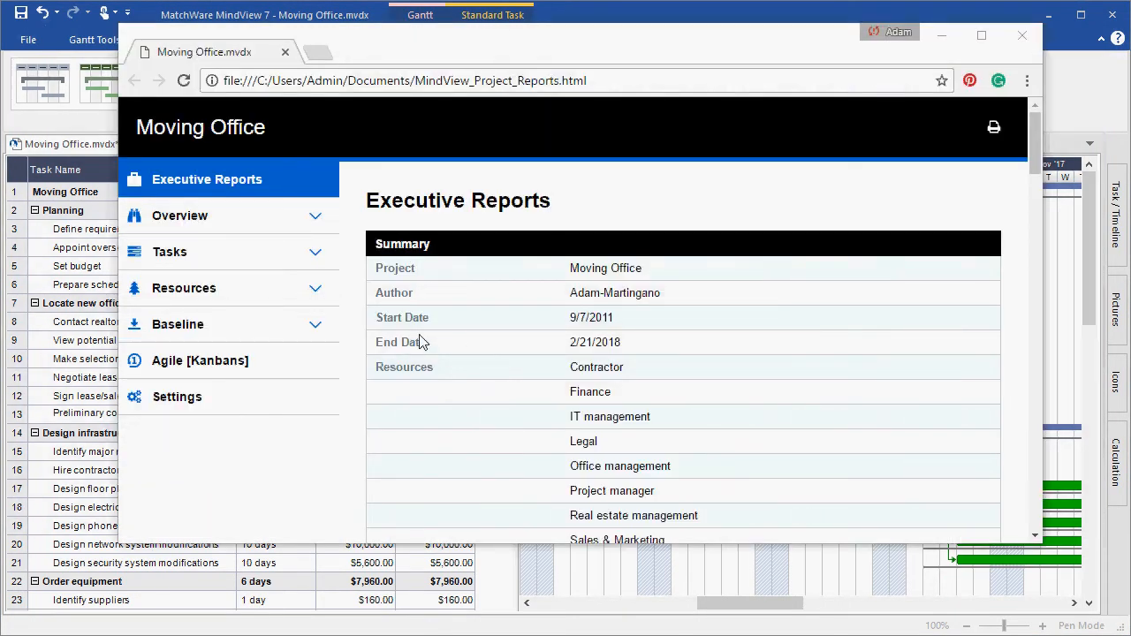
pyautogui.click(312, 334)
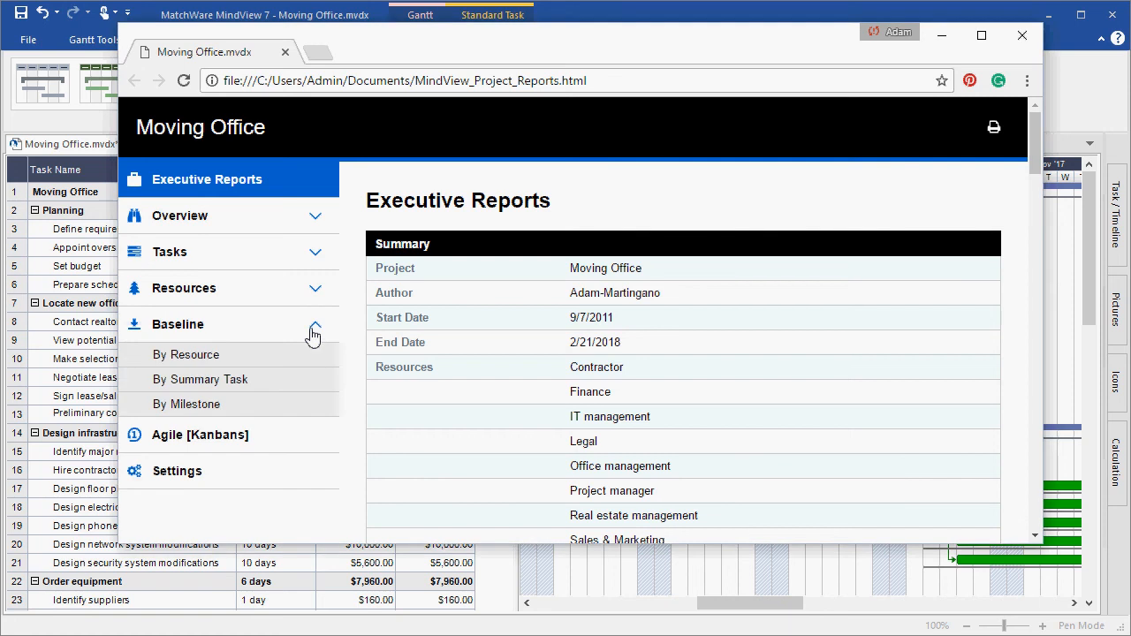
pyautogui.click(204, 362)
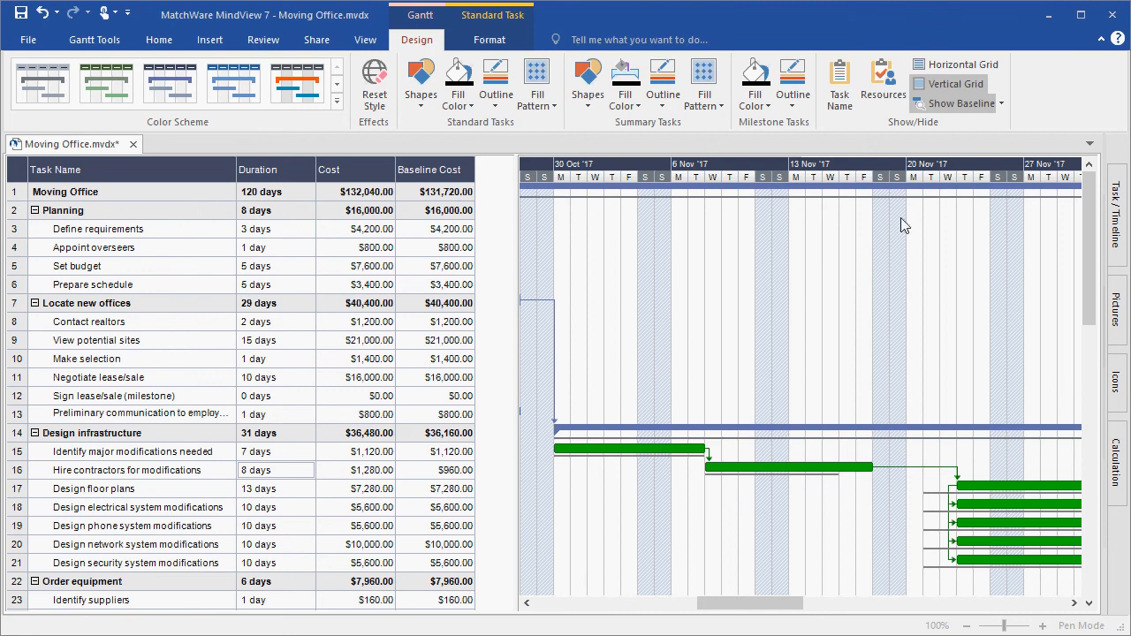
# Switch the displayed baseline to "Initial plan" and back to "Revised project schedule" to compare them.
pyautogui.click(1002, 103)
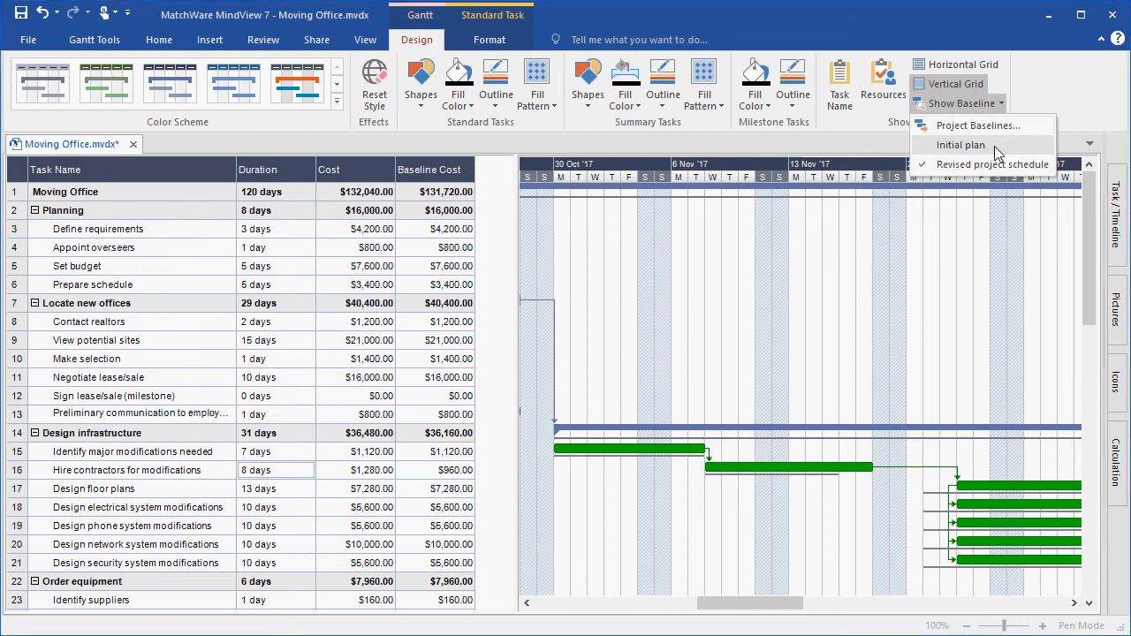
pyautogui.click(997, 148)
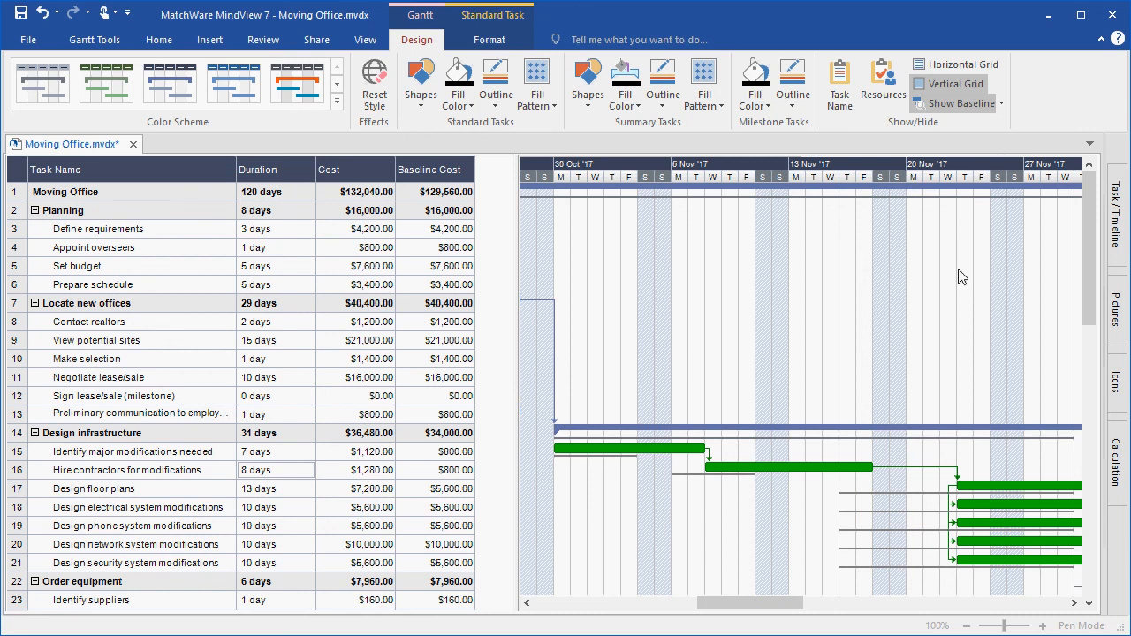
pyautogui.click(1001, 104)
pyautogui.click(978, 166)
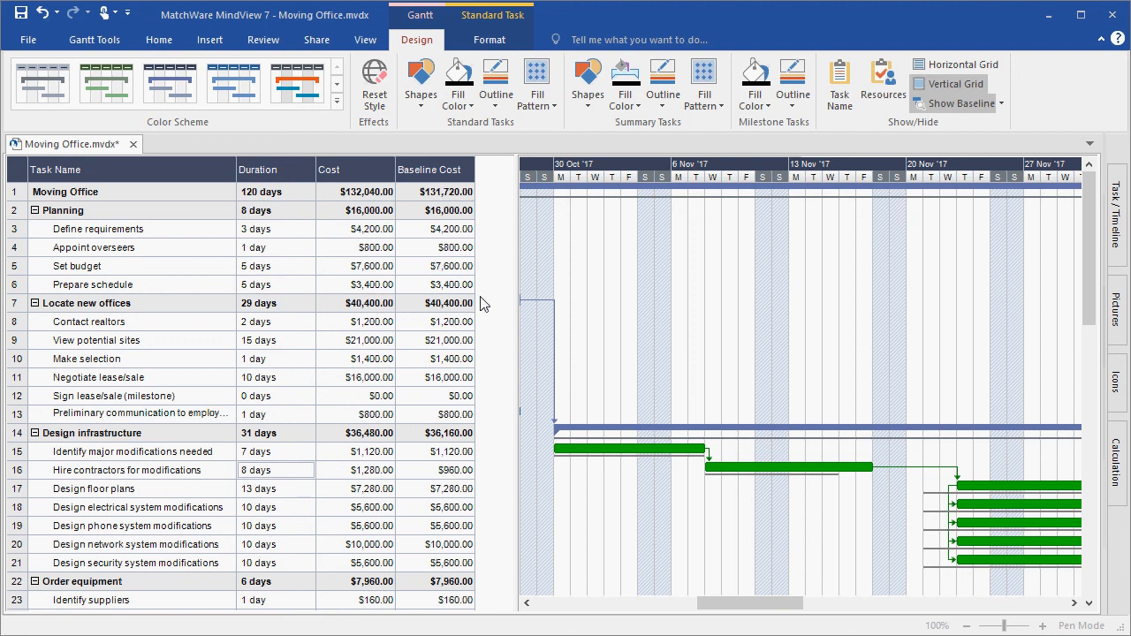
# Add a calculation value named "Difference" to the "Hire contractors for modifications" task.
pyautogui.click(1117, 468)
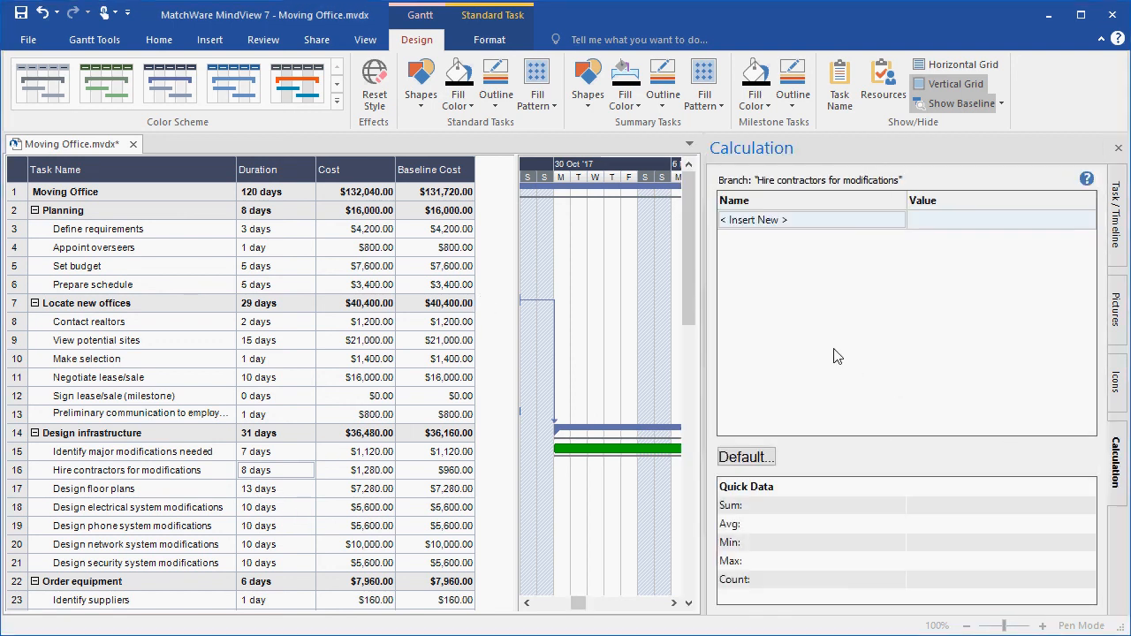
pyautogui.click(755, 221)
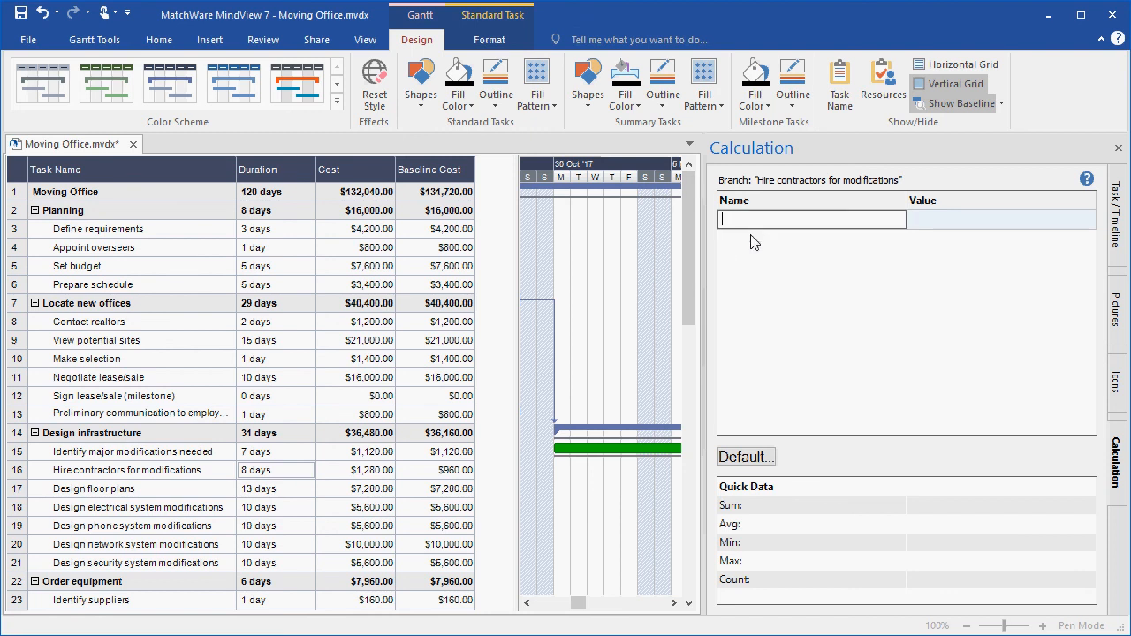
pyautogui.write('Difference')
pyautogui.press('Return')
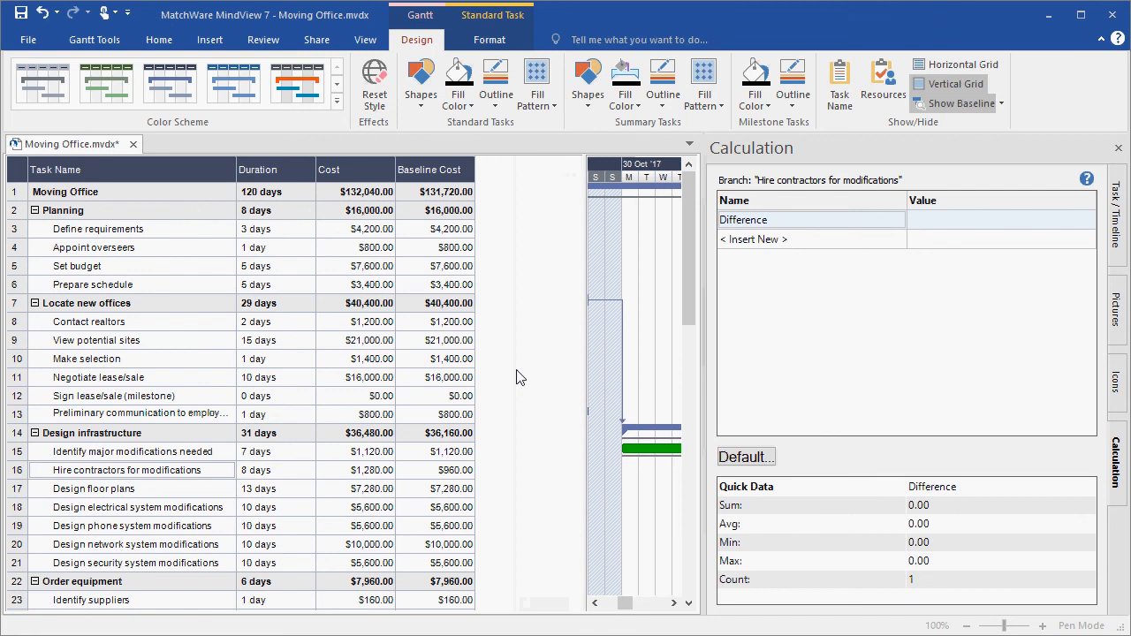
# Start the default formula of the "Difference" calculation value by searching for and inserting the COST function.
pyautogui.click(747, 458)
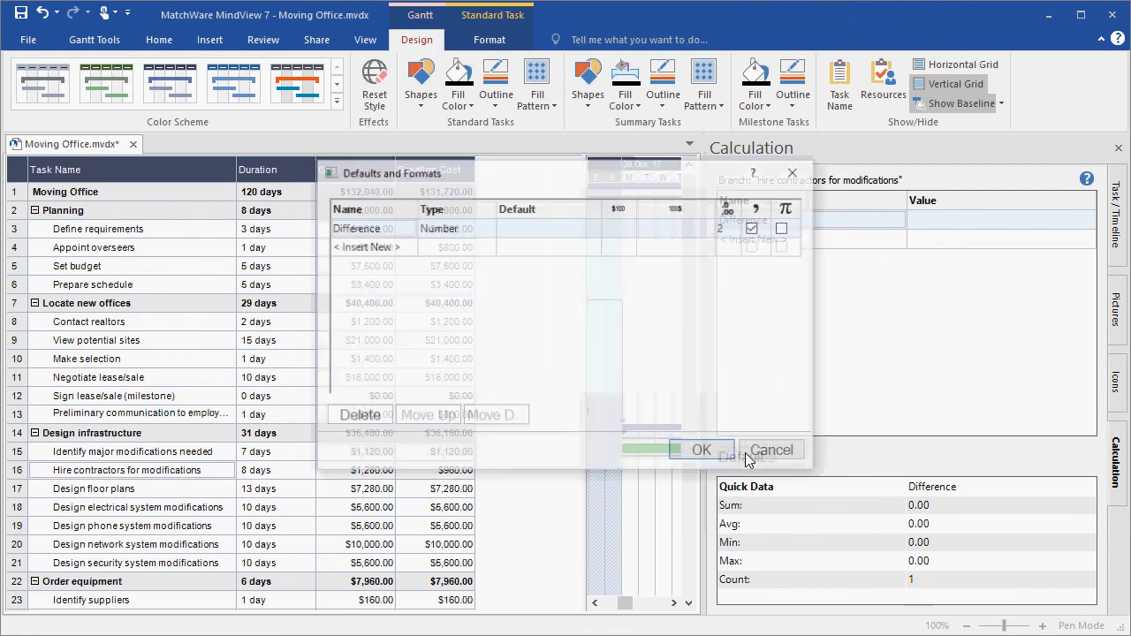
pyautogui.click(534, 233)
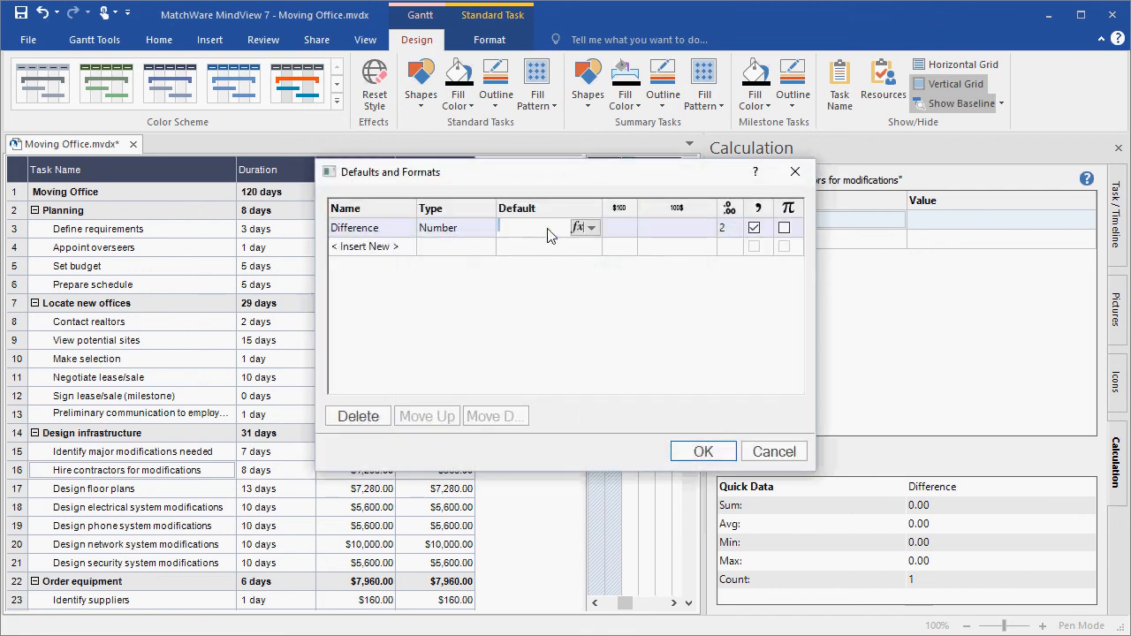
pyautogui.click(580, 231)
pyautogui.write('COST')
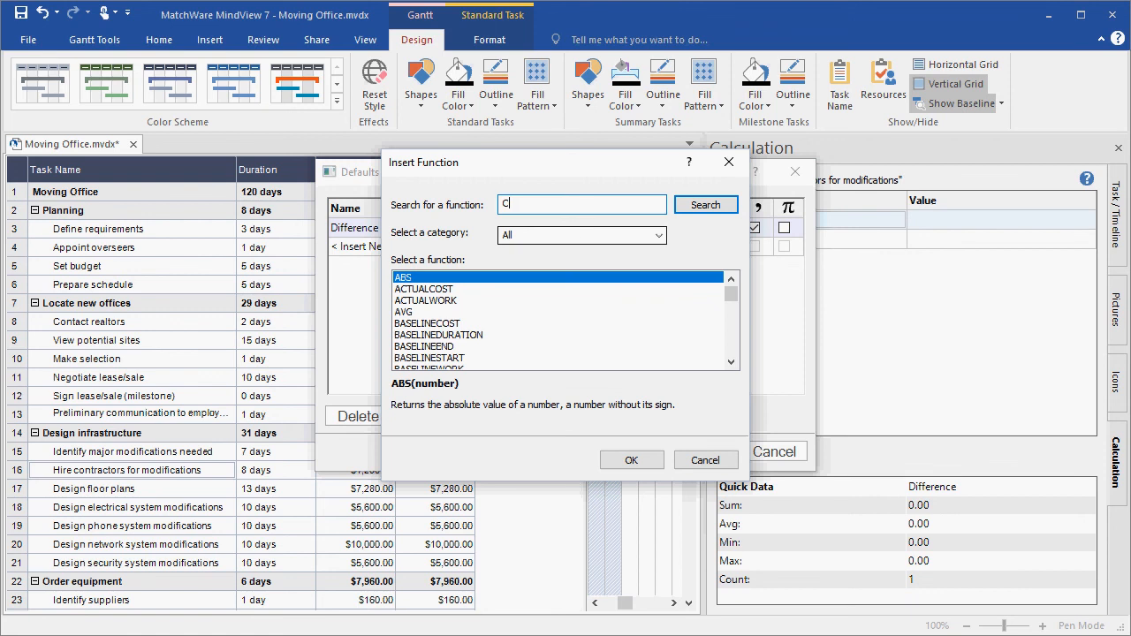
pyautogui.click(718, 210)
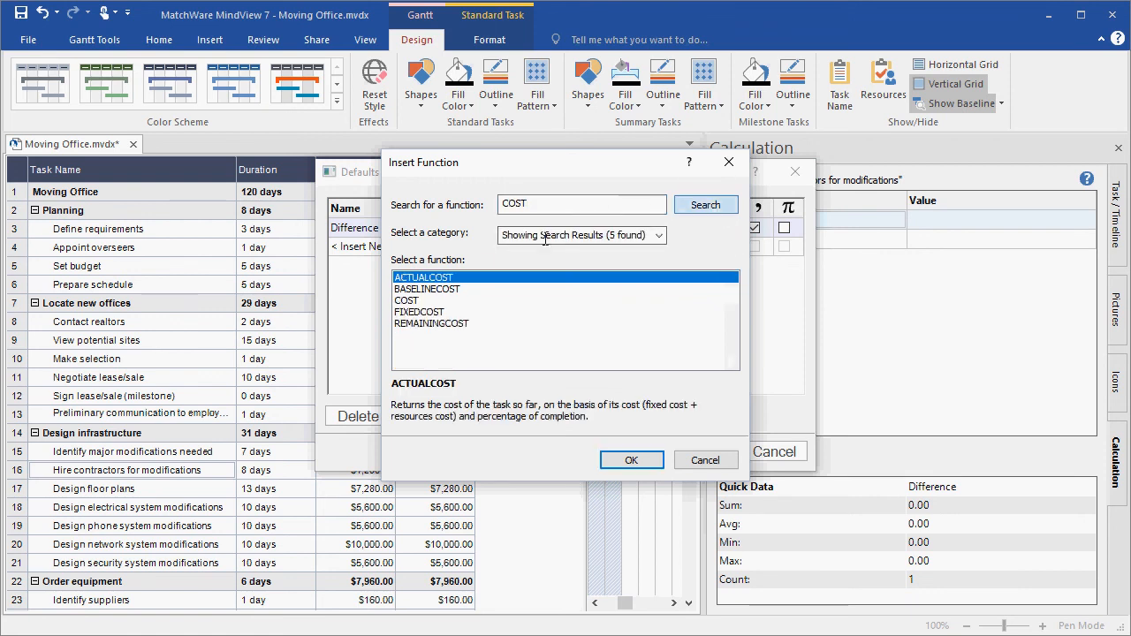
pyautogui.click(409, 303)
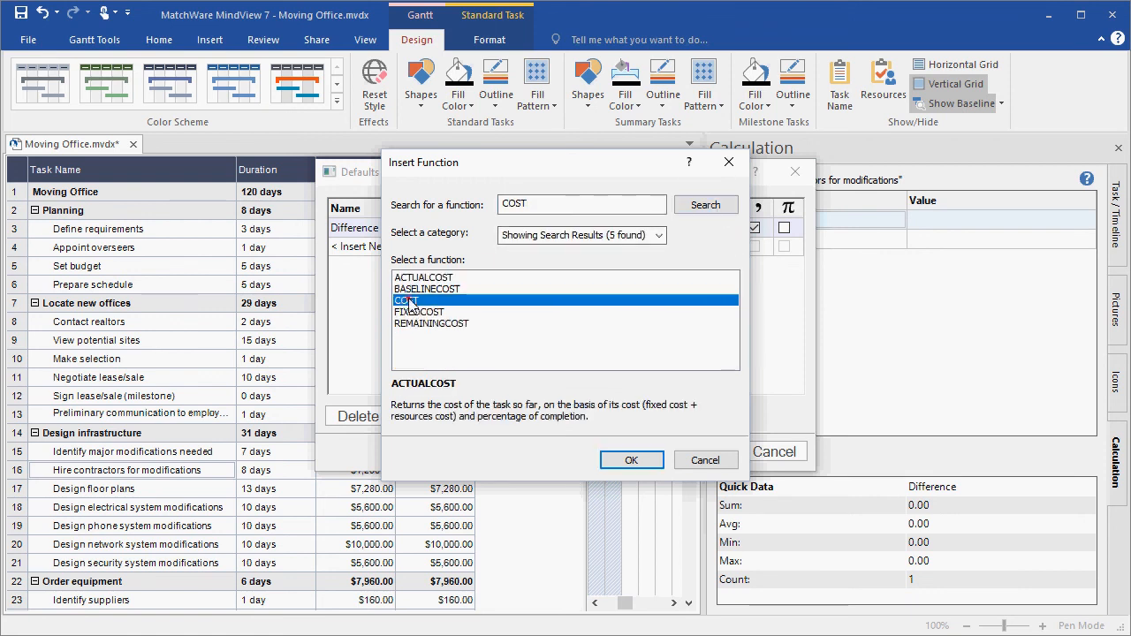
pyautogui.click(631, 461)
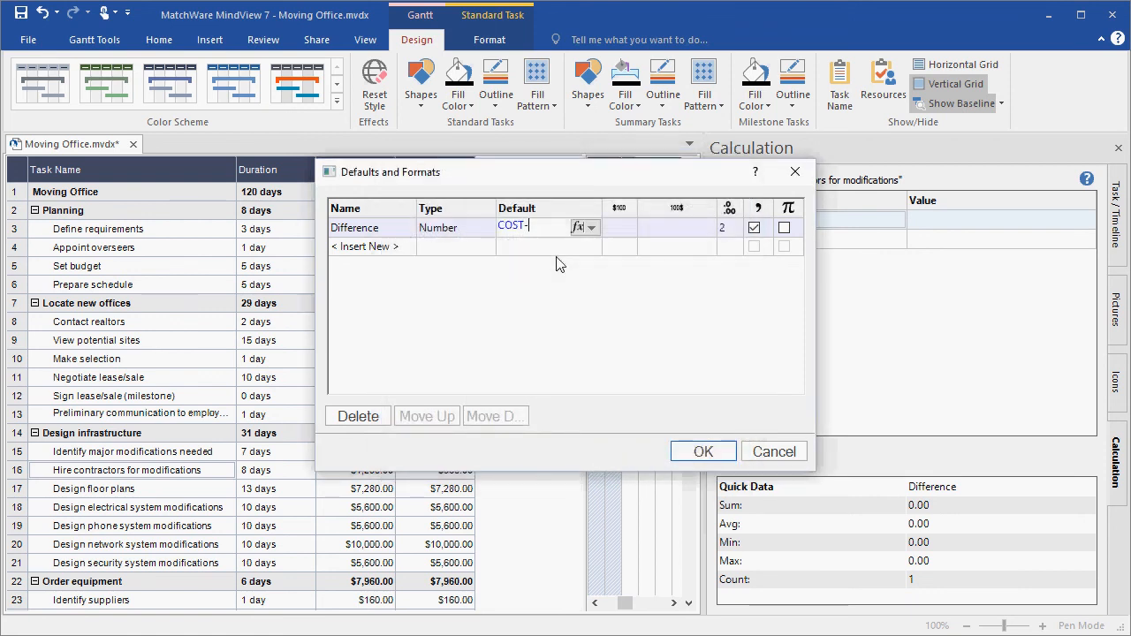
# Complete the default formula of "Difference" as COST-BASELINECOST and apply the defaults.
pyautogui.click(578, 228)
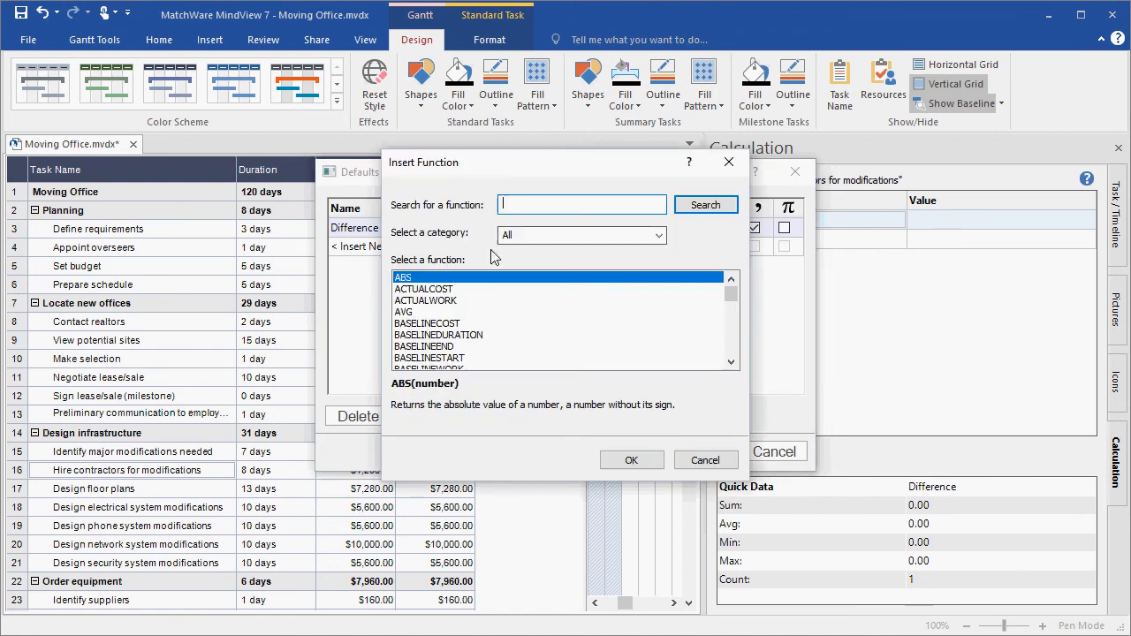
pyautogui.click(459, 324)
pyautogui.click(619, 456)
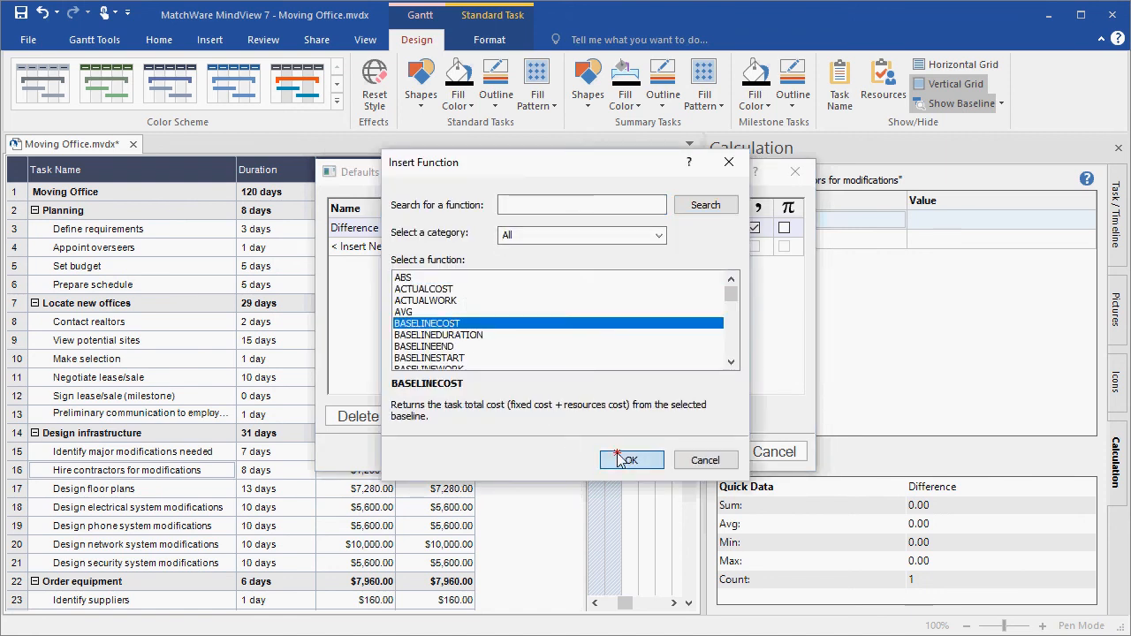
pyautogui.click(704, 450)
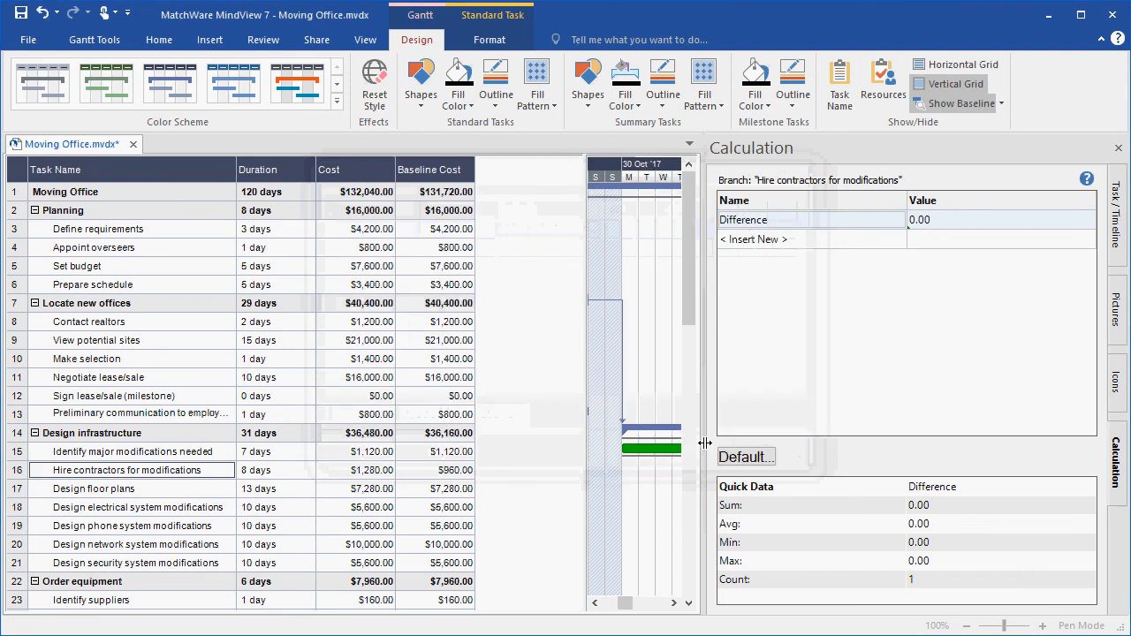
# Add the "Difference" column to the Gantt task table.
pyautogui.click(494, 174)
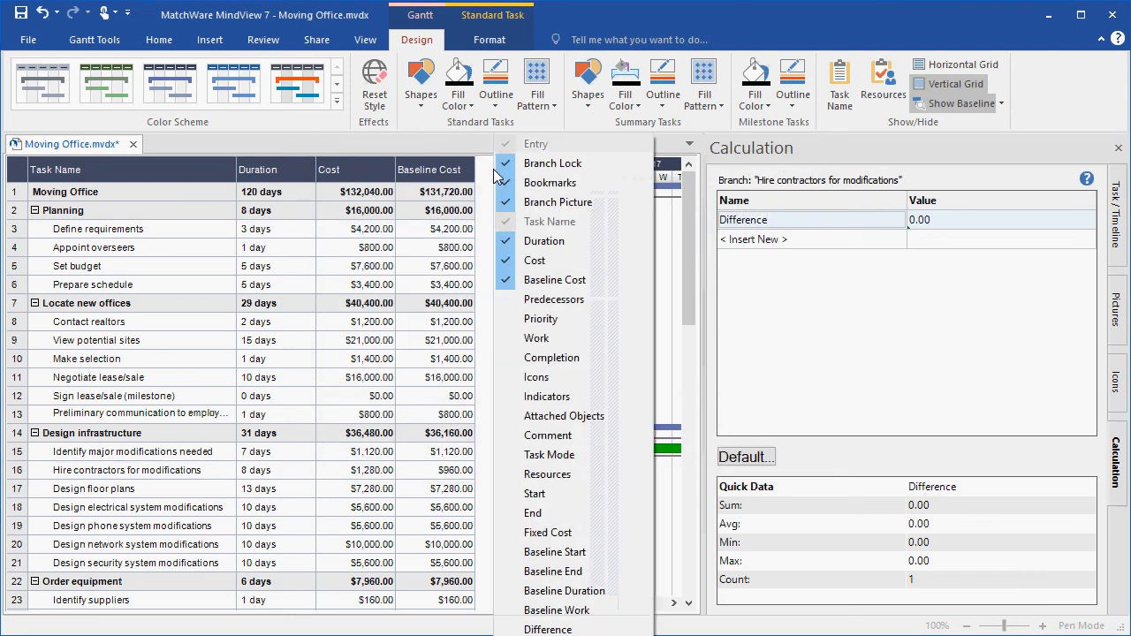
pyautogui.click(564, 629)
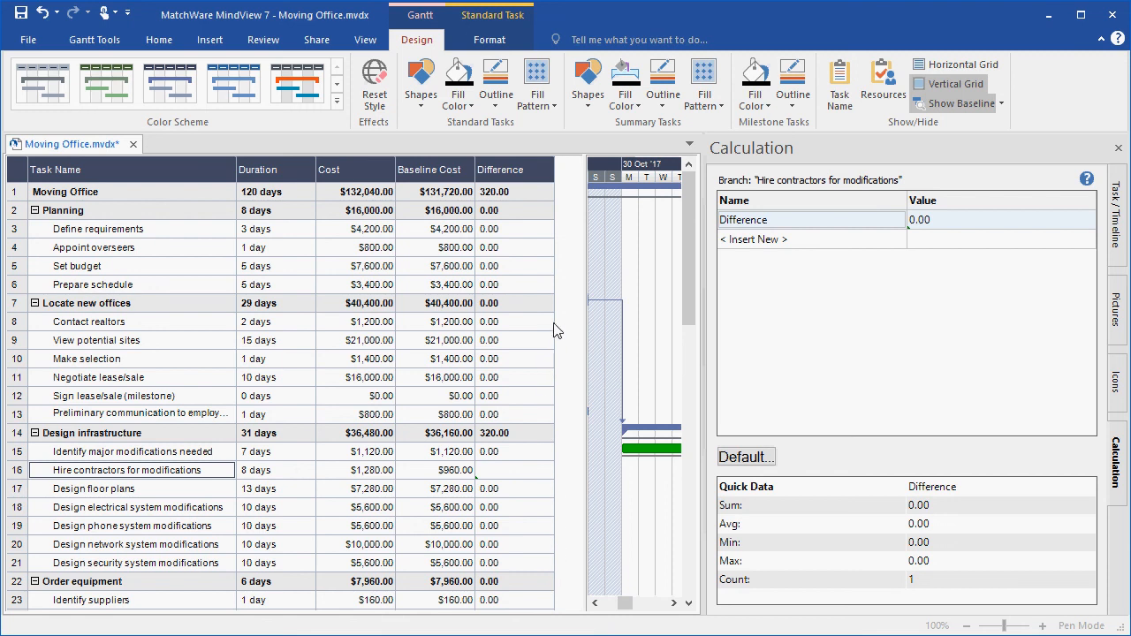
pyautogui.moveTo(556, 330)
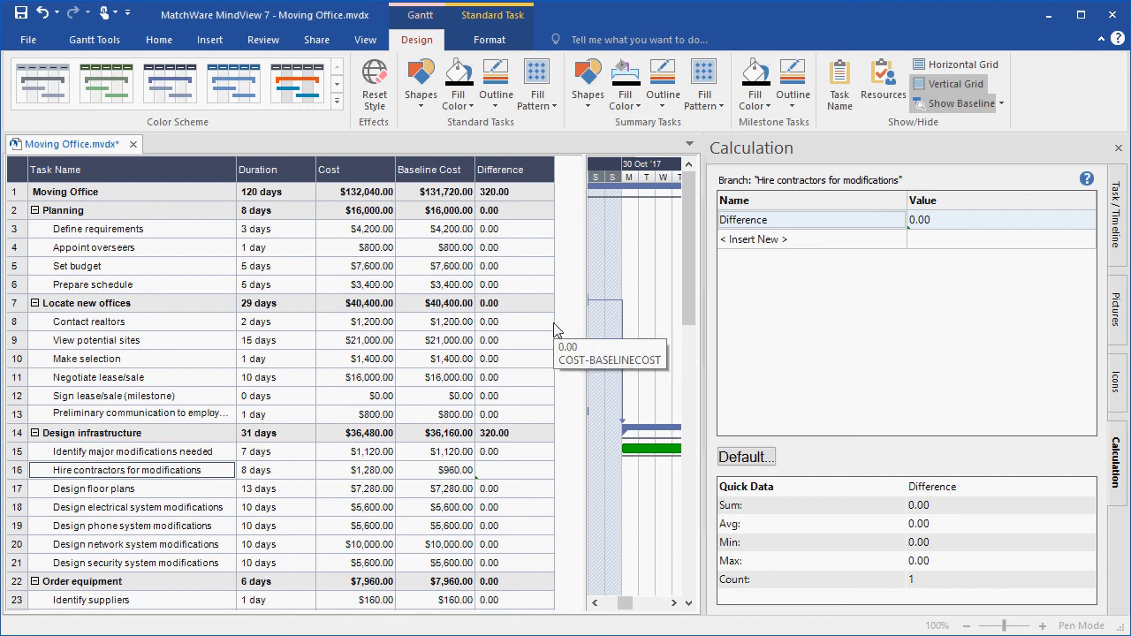
# Compare the cost differences by displaying the "Initial plan" baseline and then returning to "Revised project schedule".
pyautogui.click(999, 103)
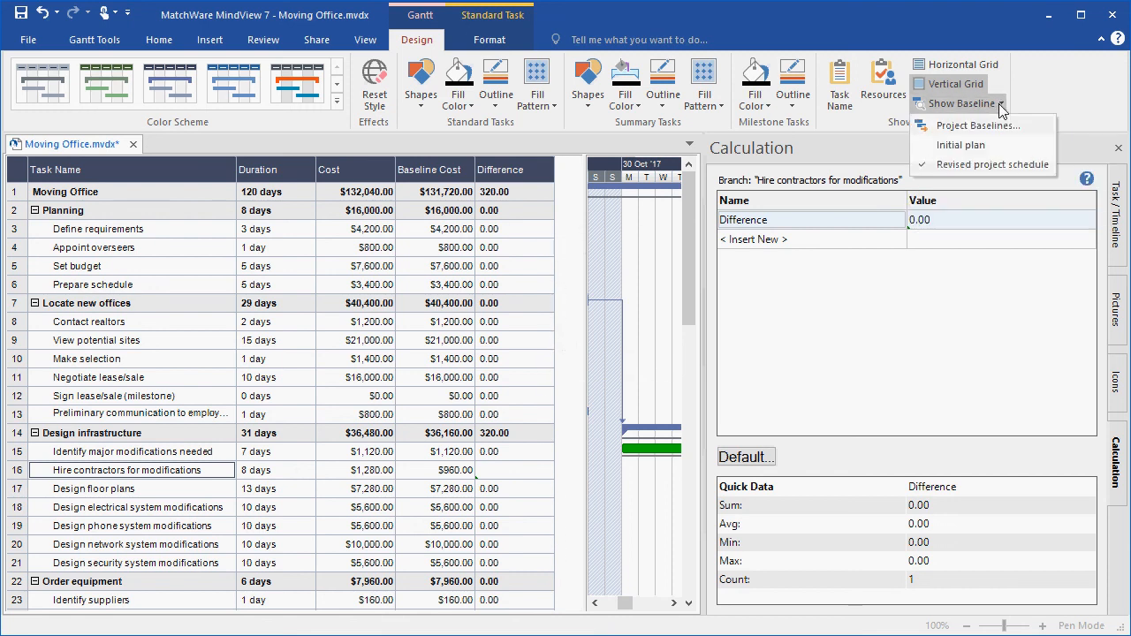
pyautogui.click(984, 148)
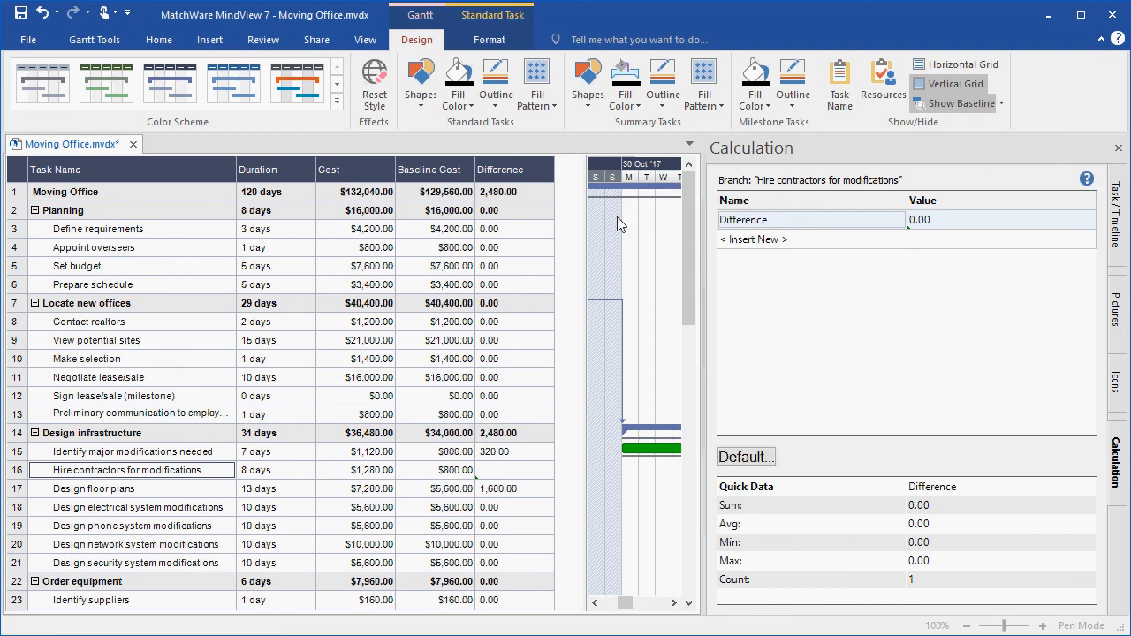
pyautogui.click(1000, 103)
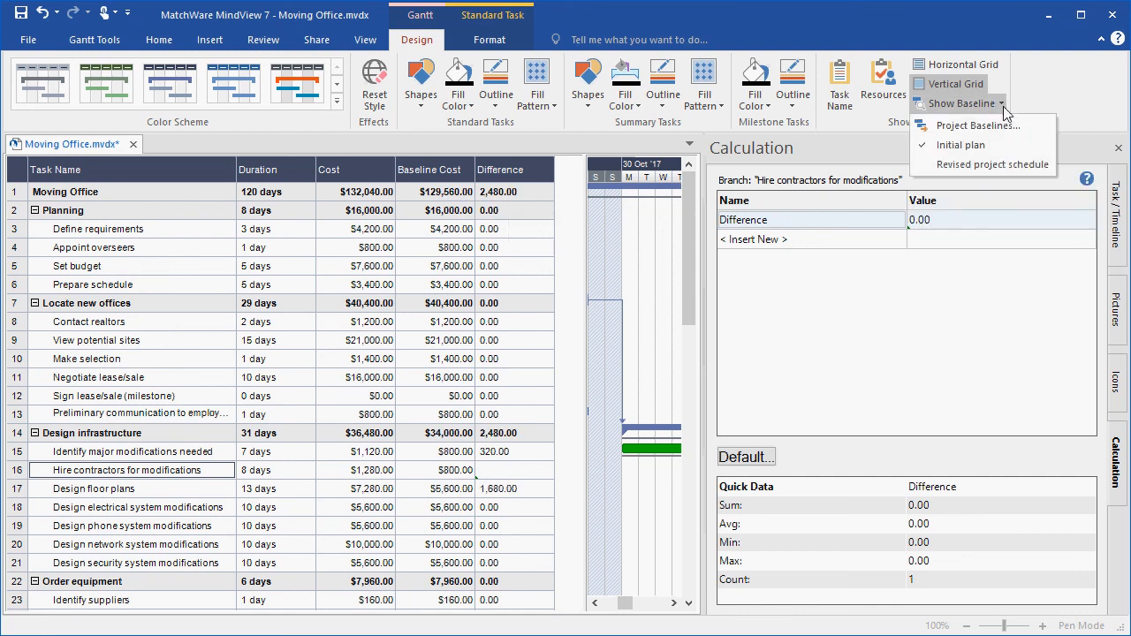
pyautogui.click(986, 166)
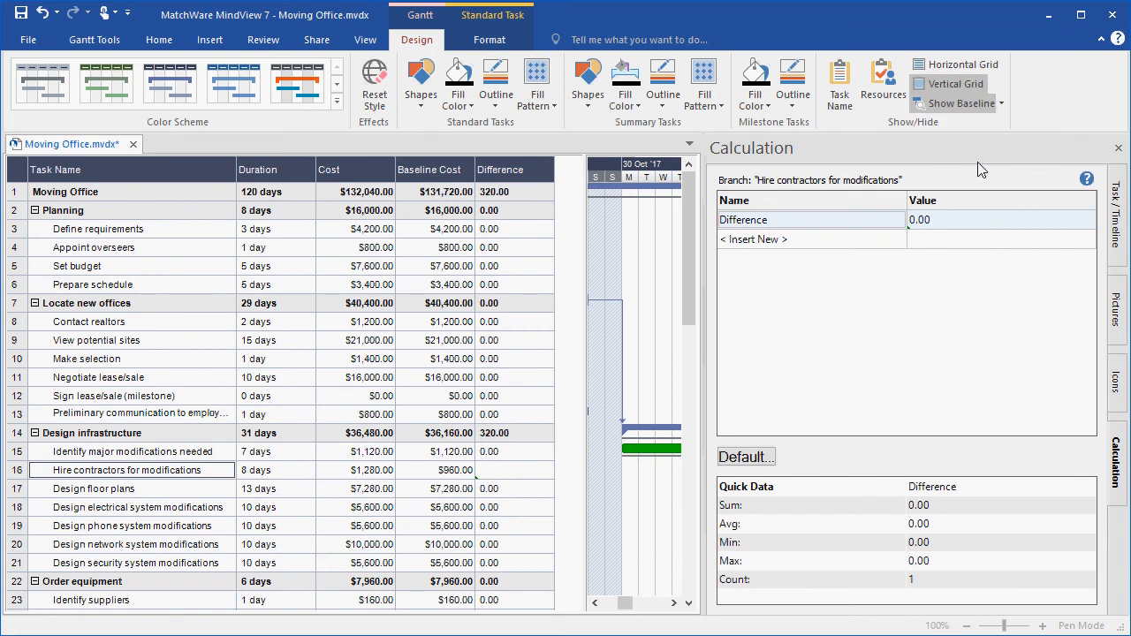